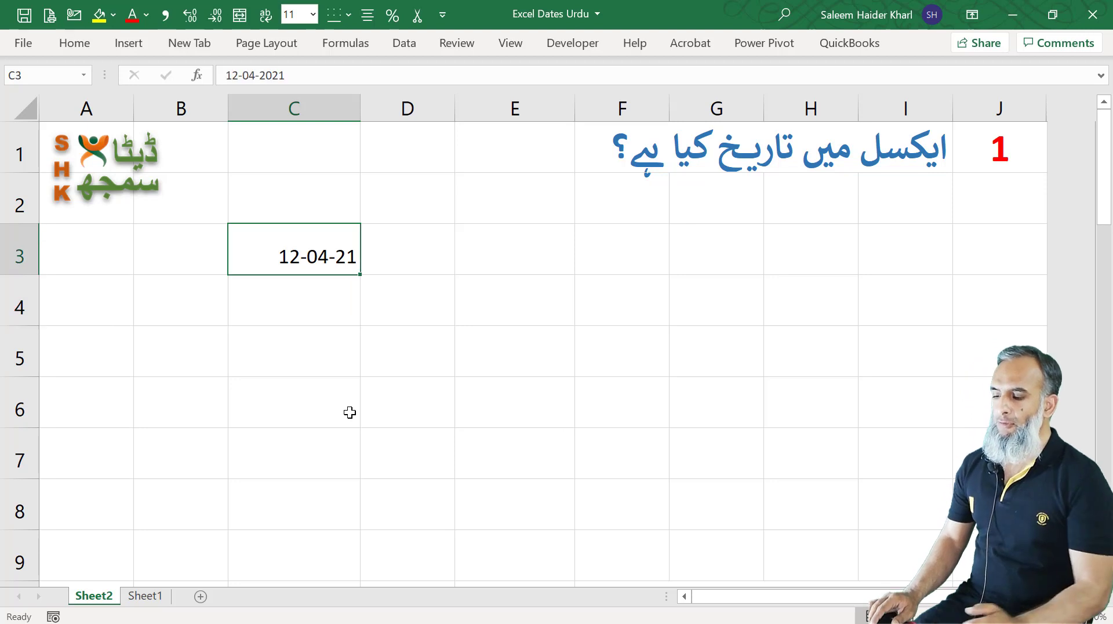
Step: Apply the comma number style to the date in cell C3
key("Up")
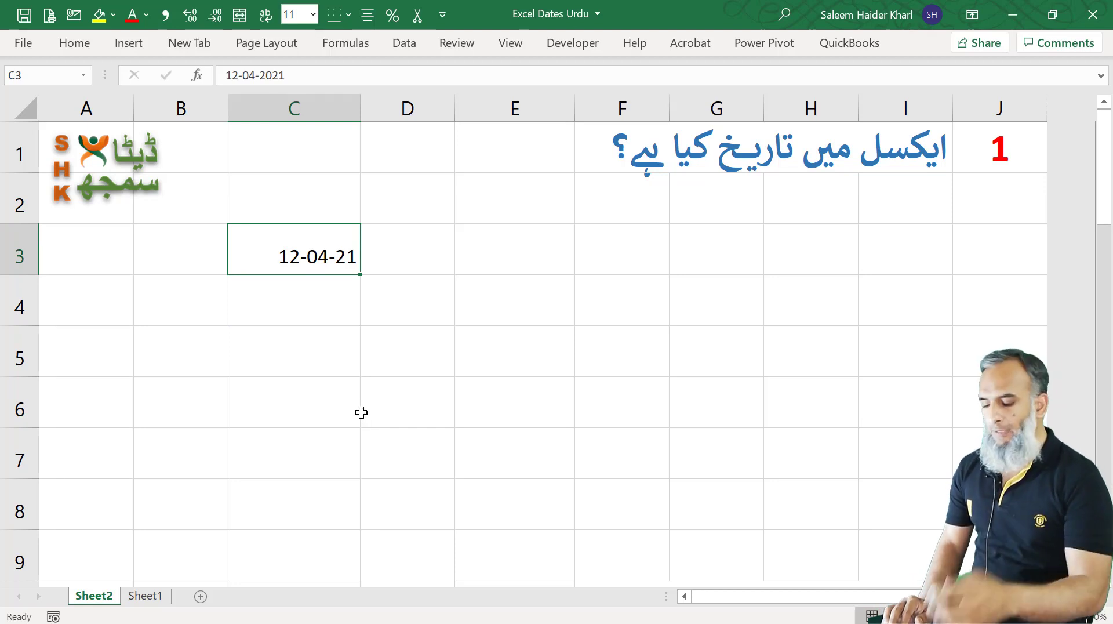
left_click(165, 16)
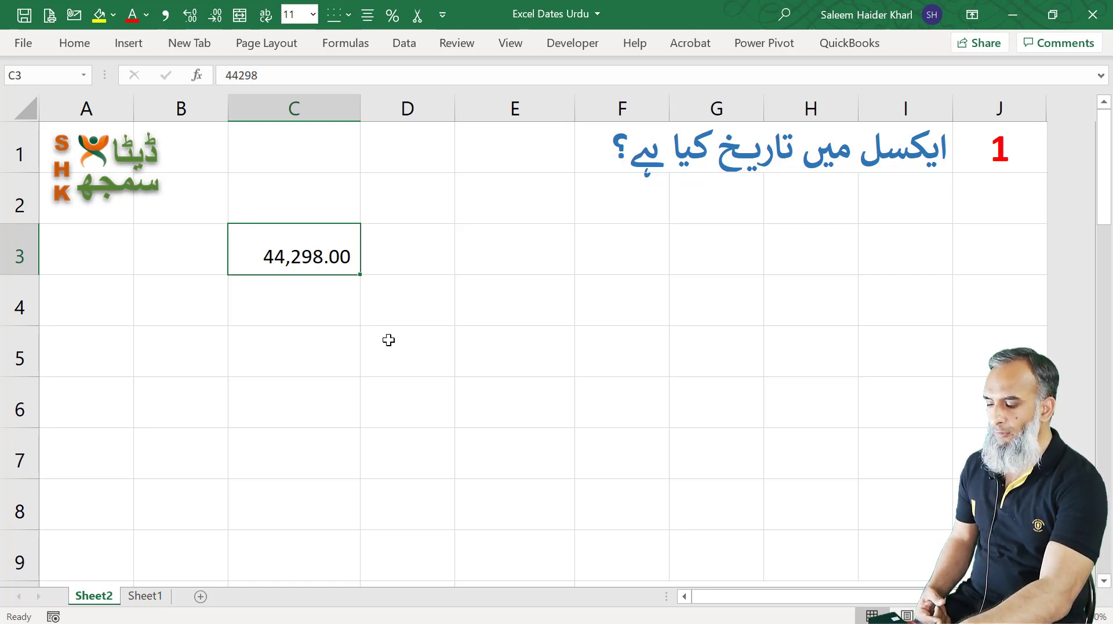
Step: Format cell C3 as a date using the 14-Mar-12 type
key("ctrl+1")
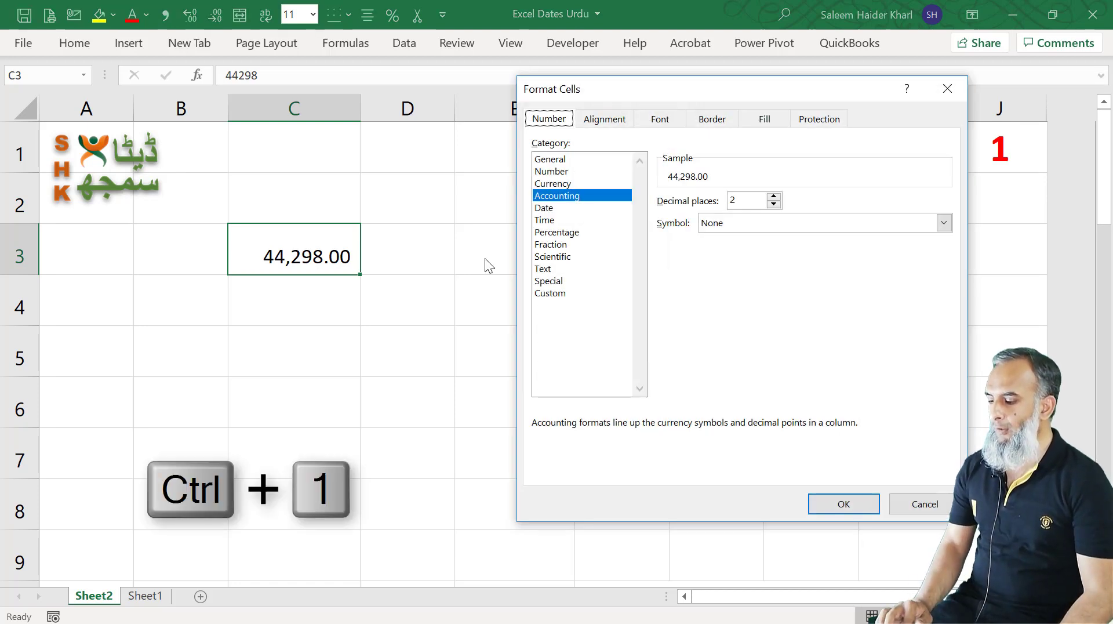
left_click(546, 208)
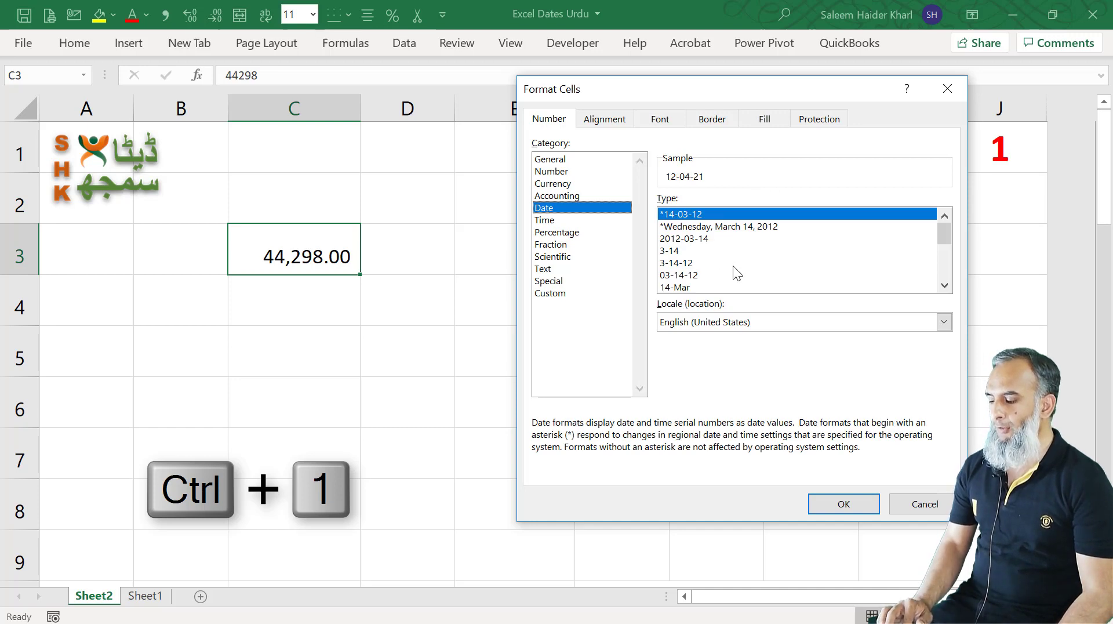
left_click(685, 289)
left_click(686, 287)
left_click(686, 288)
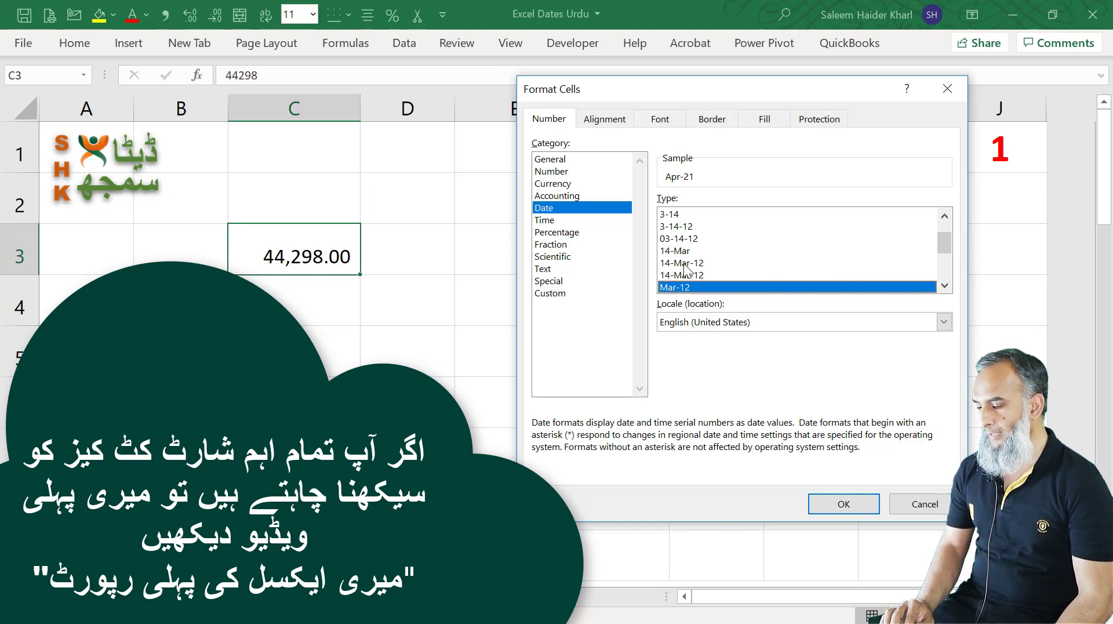
left_click(685, 264)
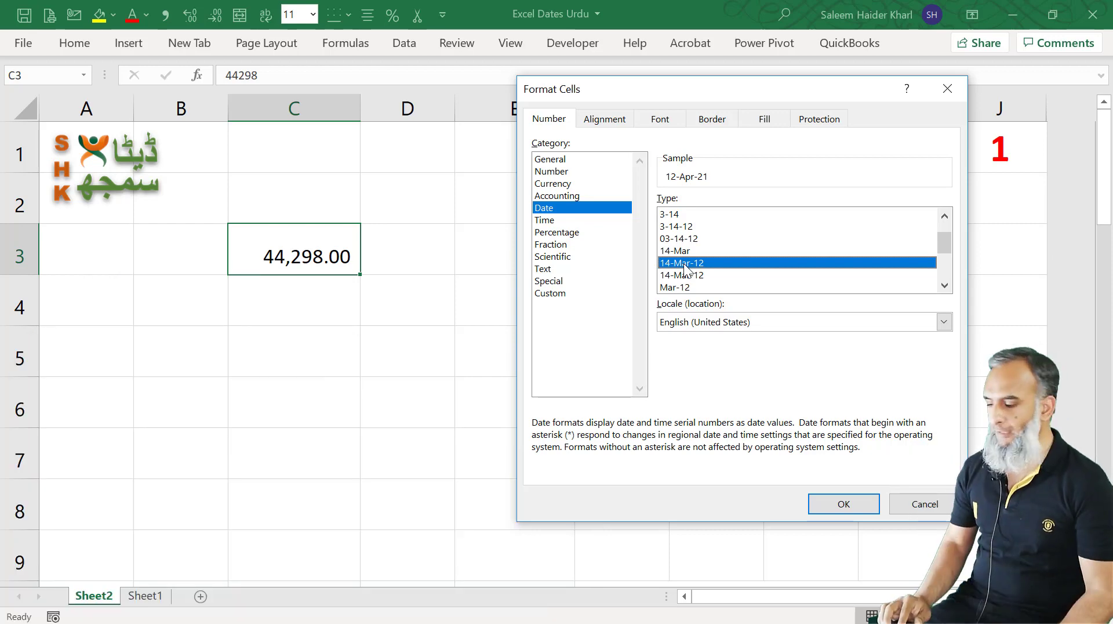
left_click(830, 508)
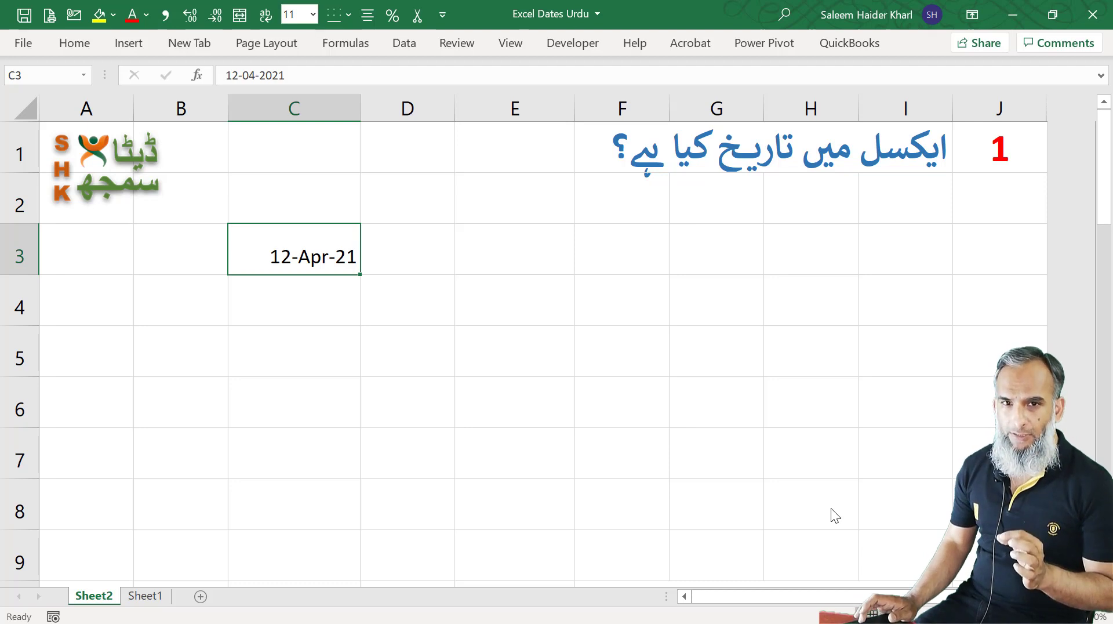
Step: Copy the three dates in C12:C14 into D12:D14, under the day heading of section 2
key("Page_Down")
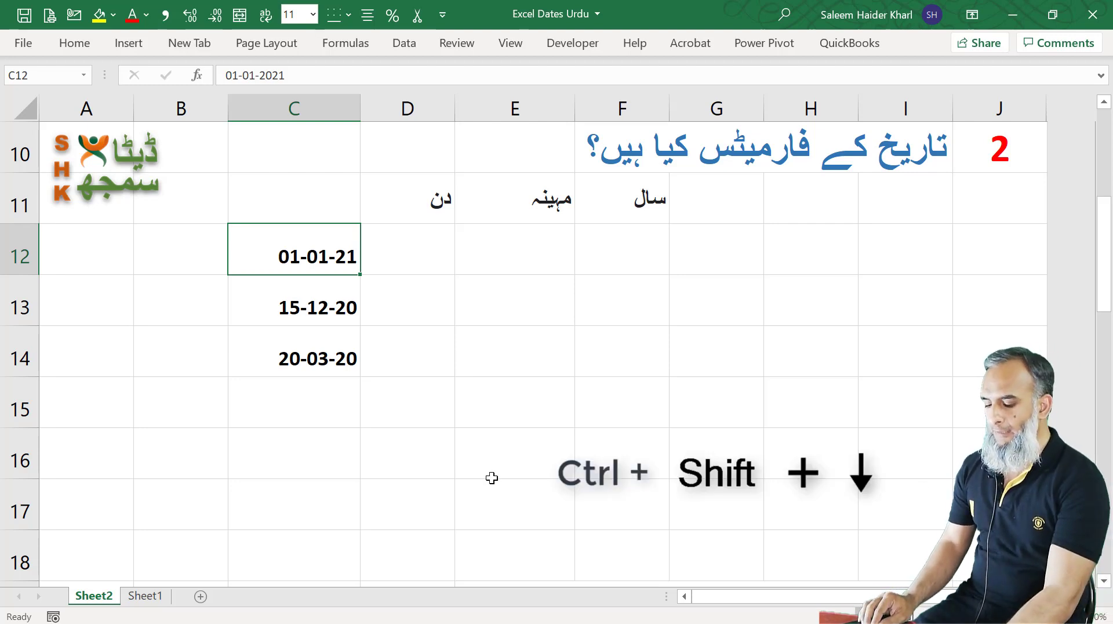
key("ctrl+shift+Down")
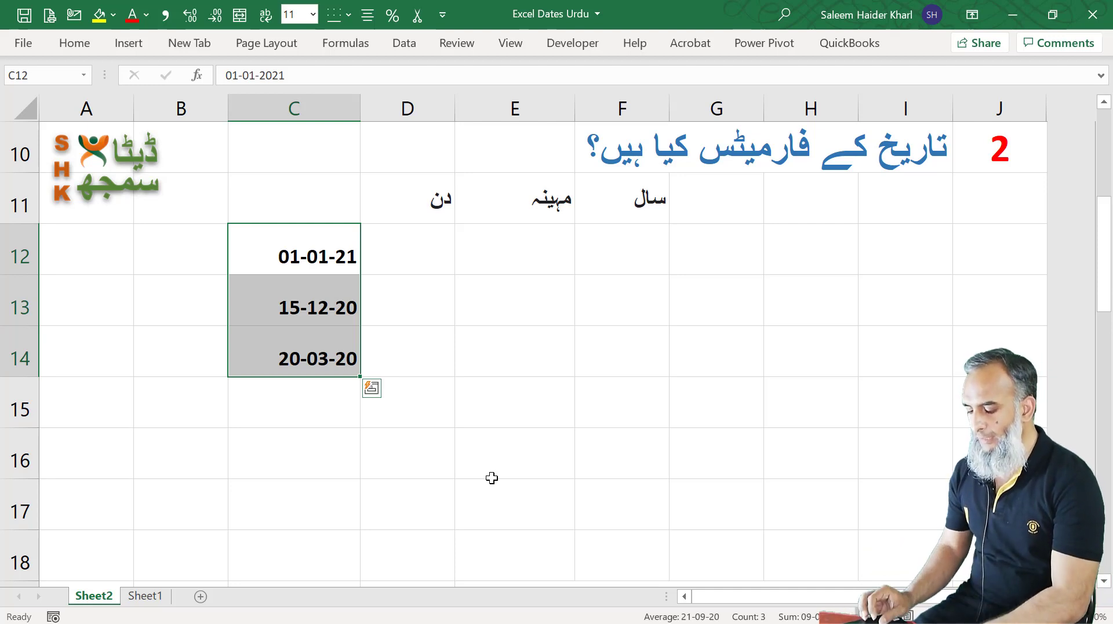
key("ctrl+c")
key("Right")
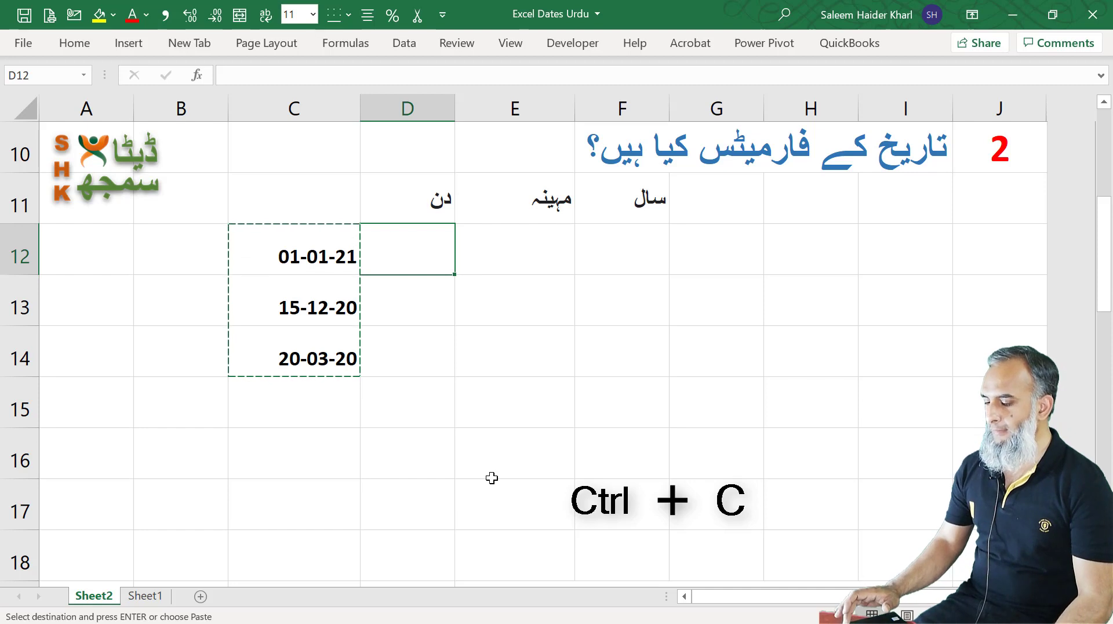
key("Return")
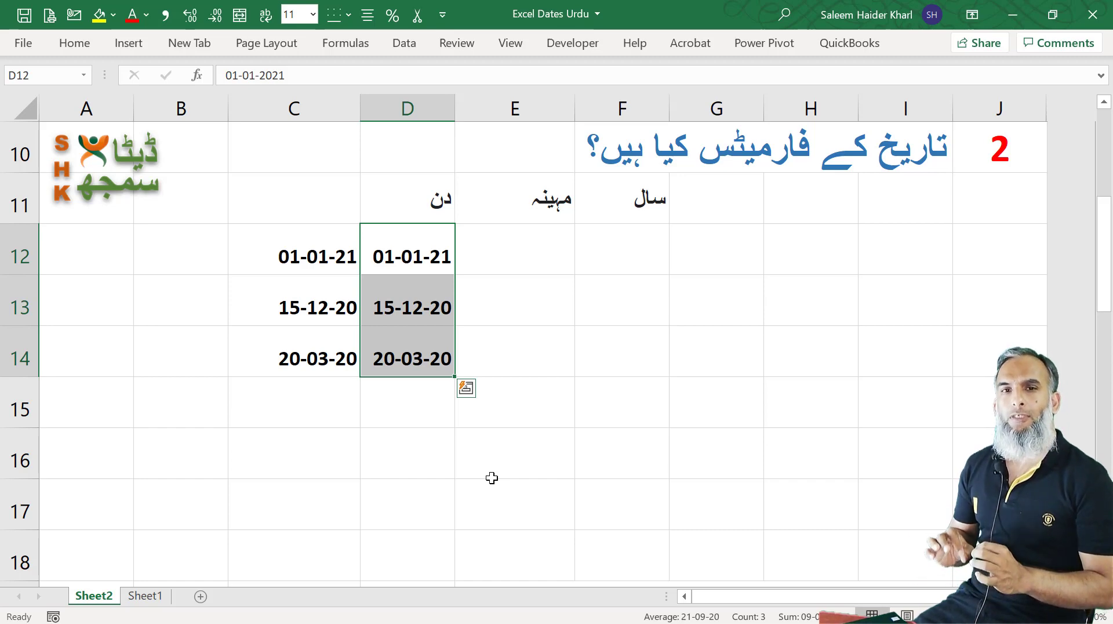
Step: Apply the custom number format dddd to D12:D14 to display full weekday names
key("ctrl+1")
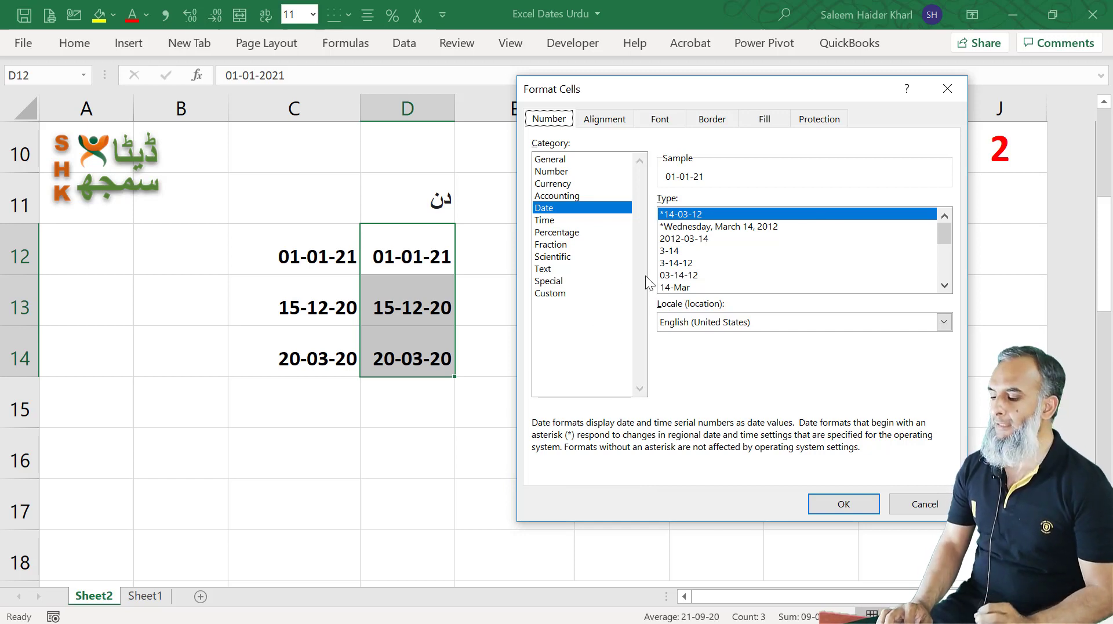
left_click(557, 294)
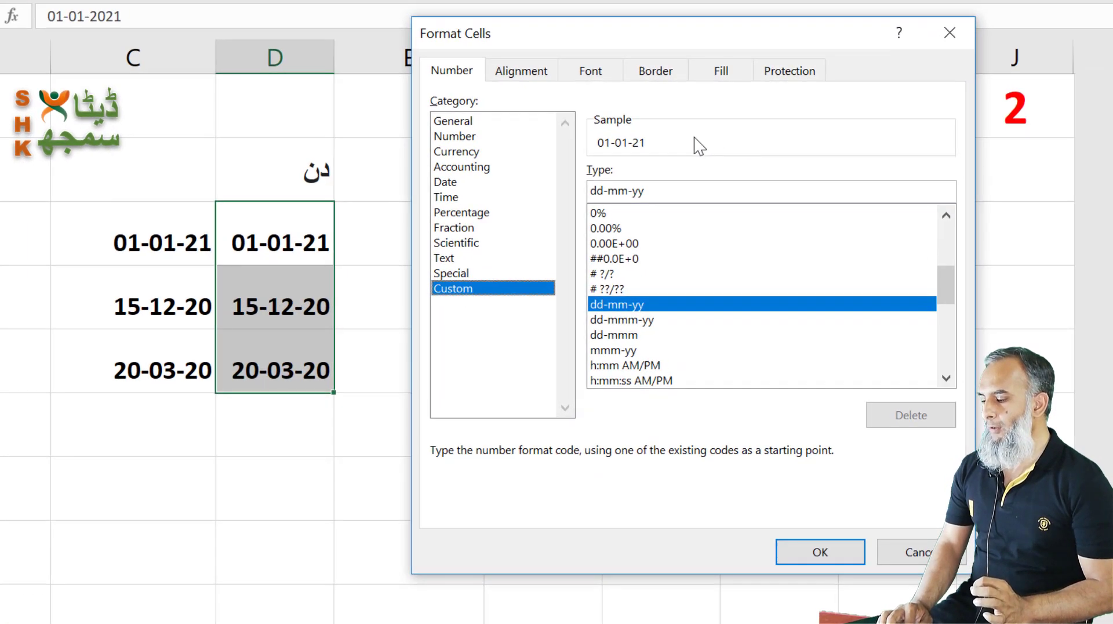
left_click(662, 192)
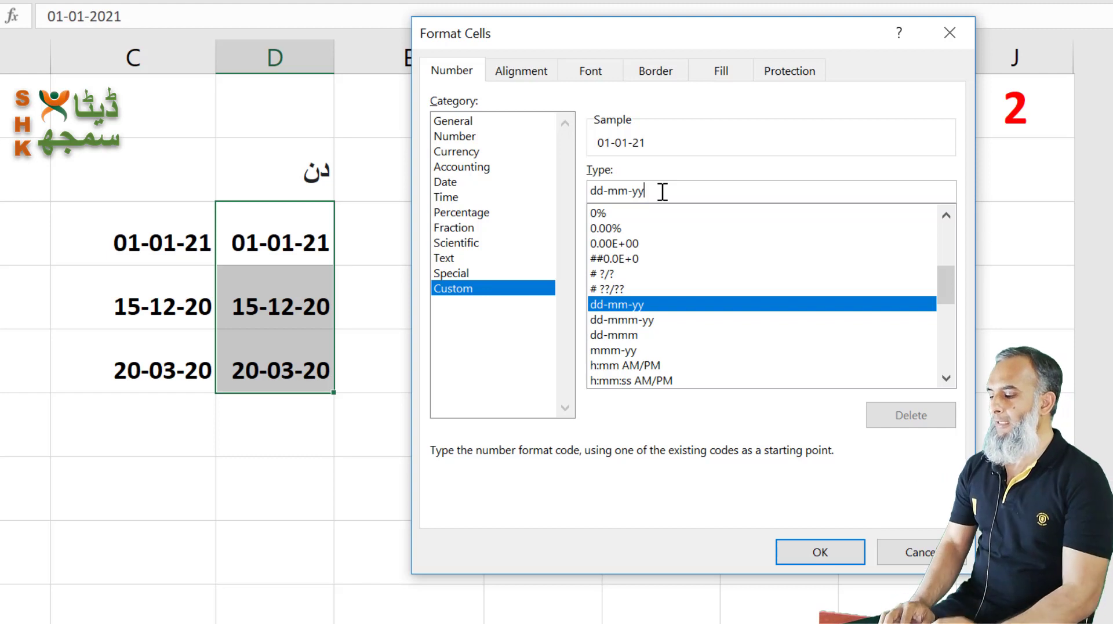
key("BackSpace")
key("BackSpace")
key("BackSpace")
key("BackSpace")
key("BackSpace")
key("BackSpace")
key("BackSpace")
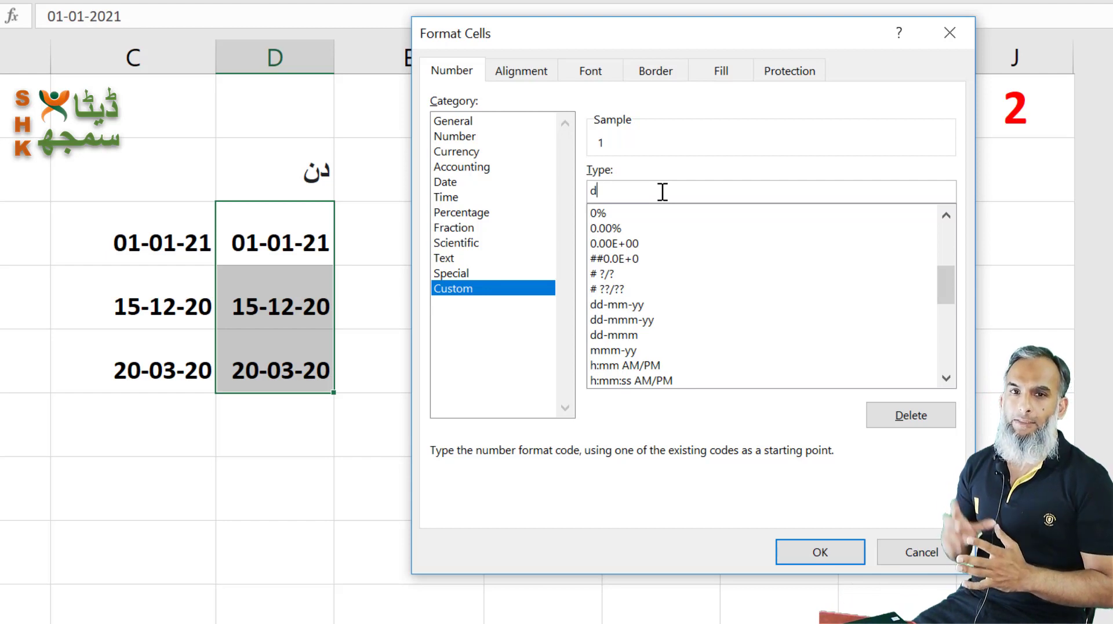
type("d")
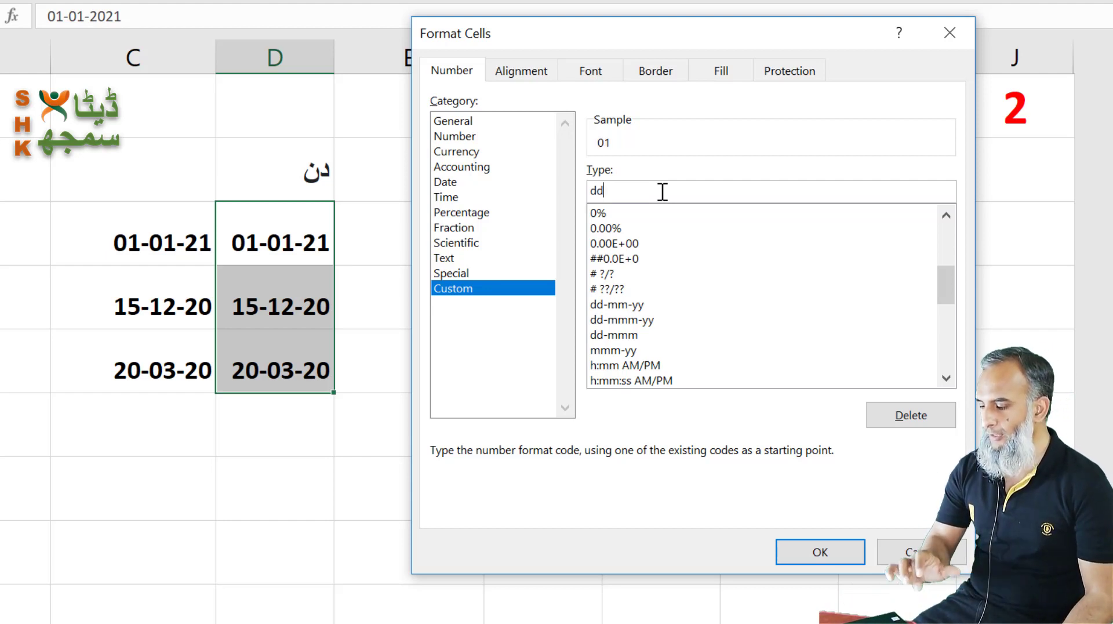
type("d")
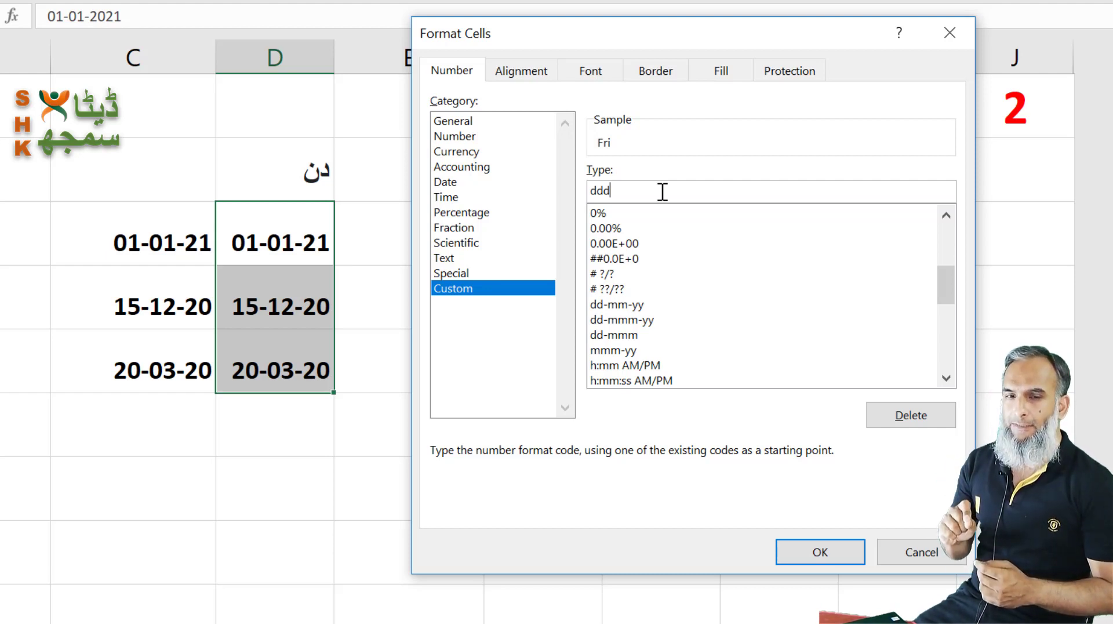
type("d")
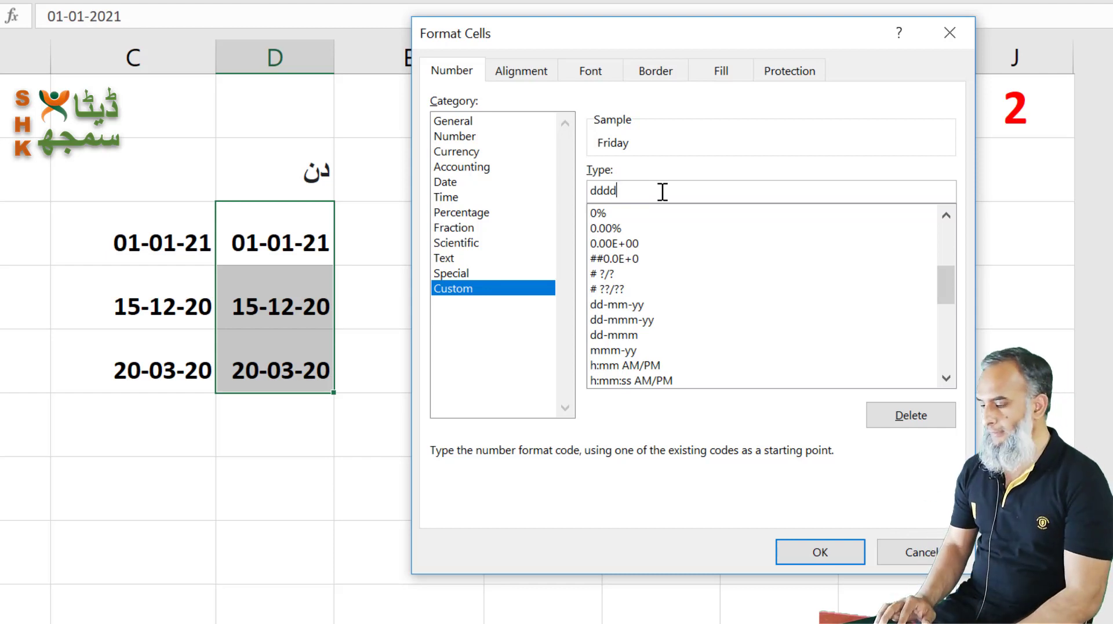
left_click(819, 549)
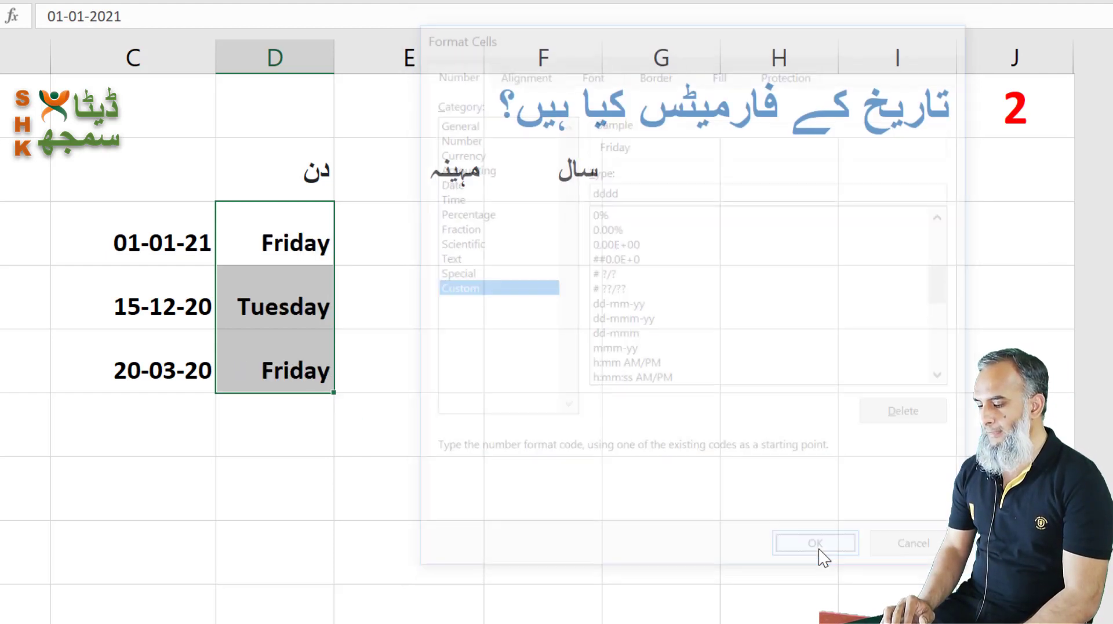
Step: Inspect the underlying date values of the weekday cells D14 and D13
left_click(392, 364)
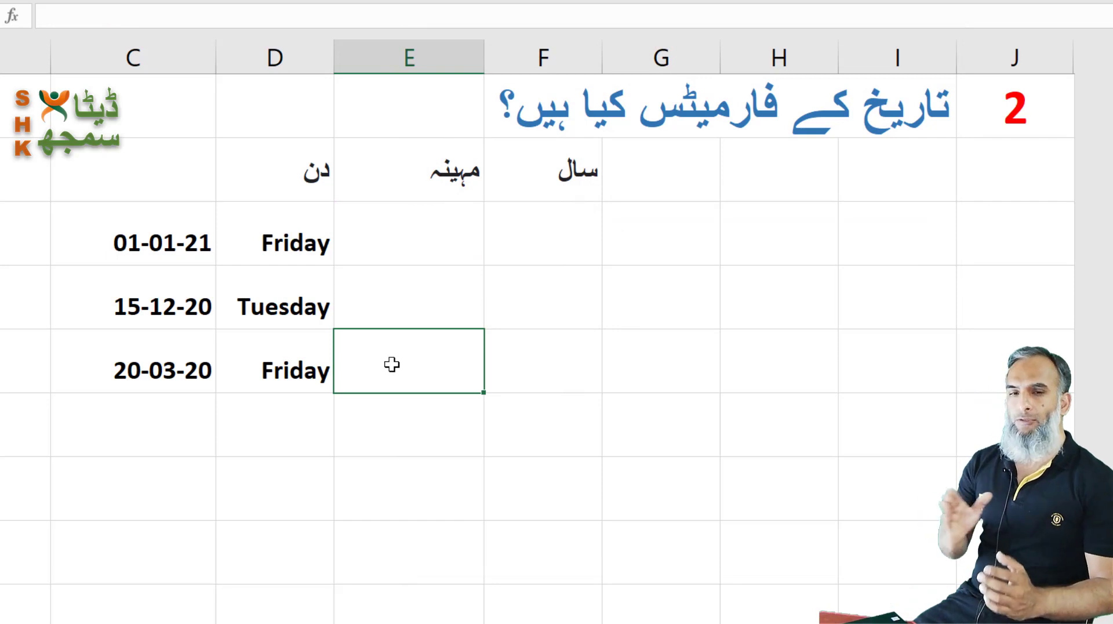
left_click(322, 367)
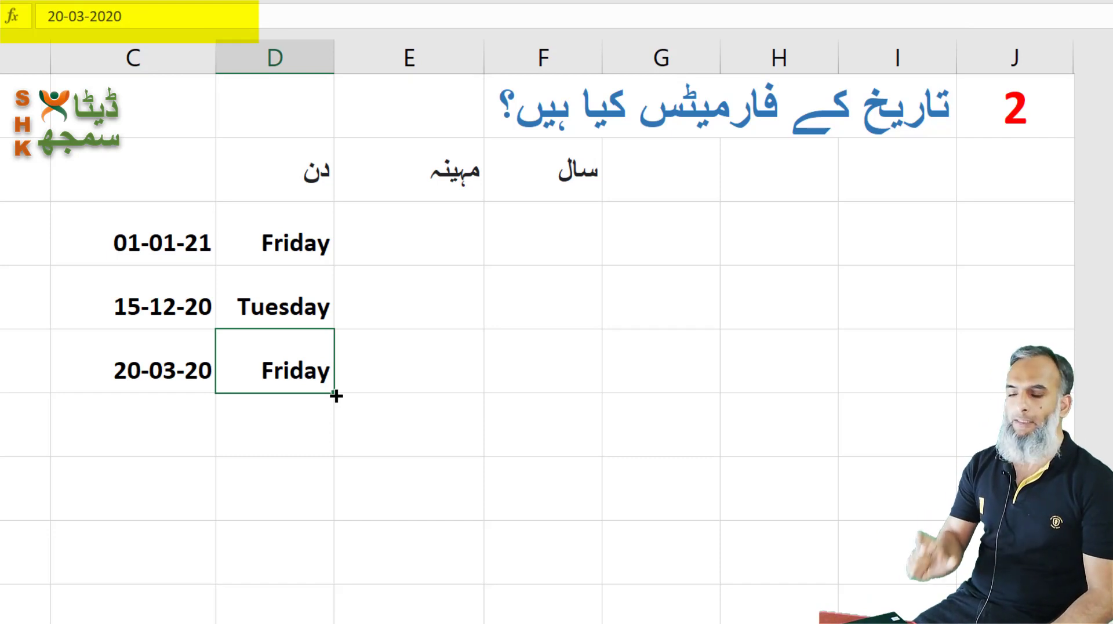
left_click(301, 313)
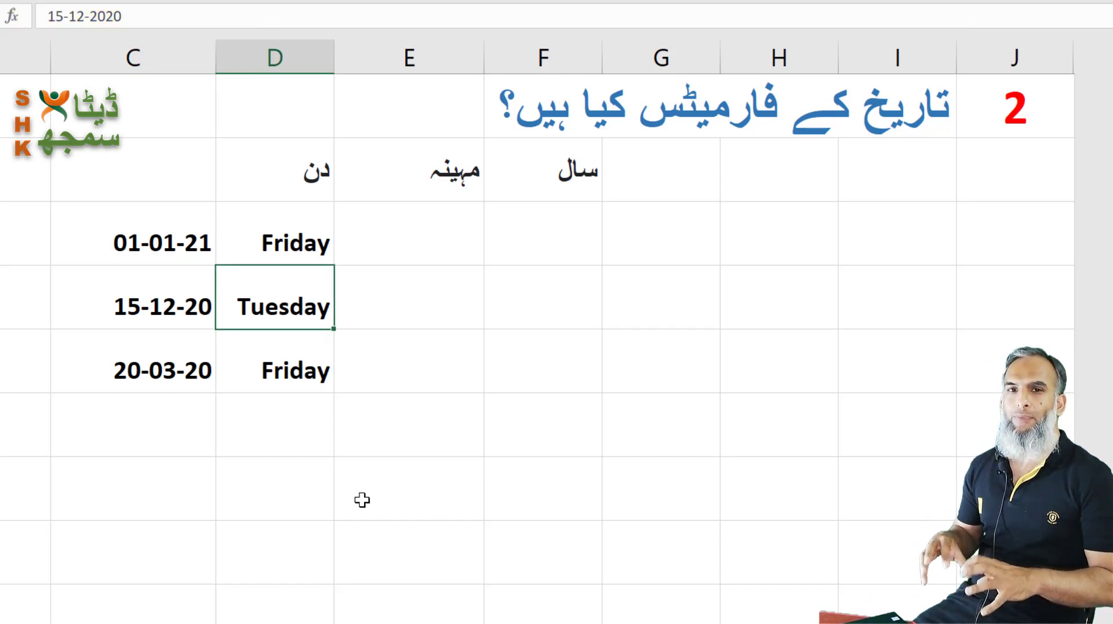
Step: Copy the dates in C12:C14 into E12:E14, under the month heading
left_click(423, 239)
key("Left")
key("Left")
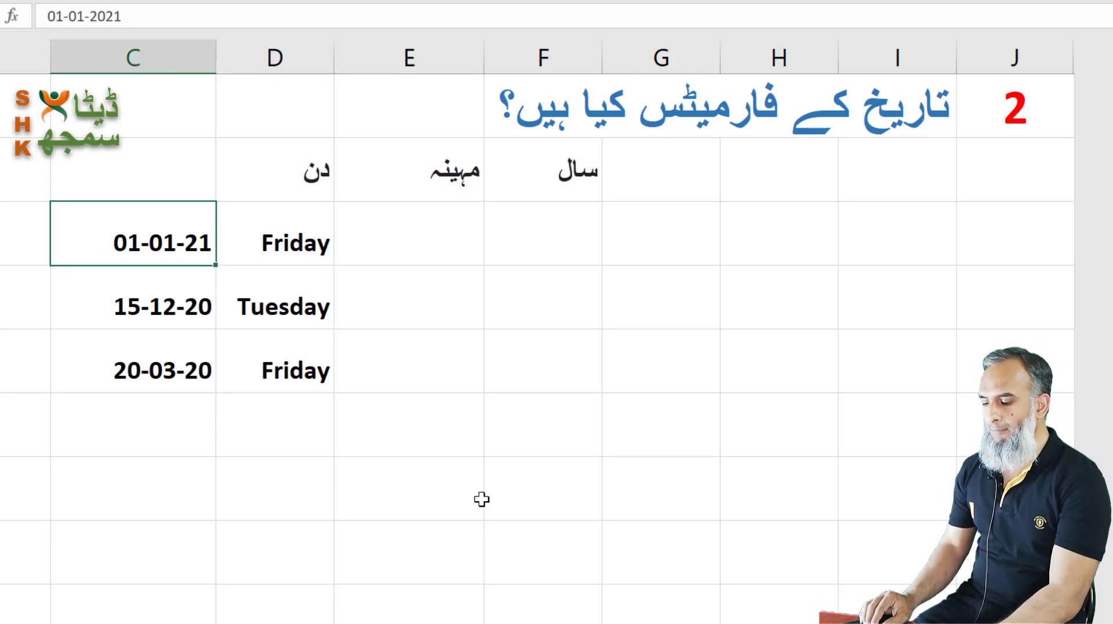
key("shift+Down")
key("shift+Down")
key("ctrl+c")
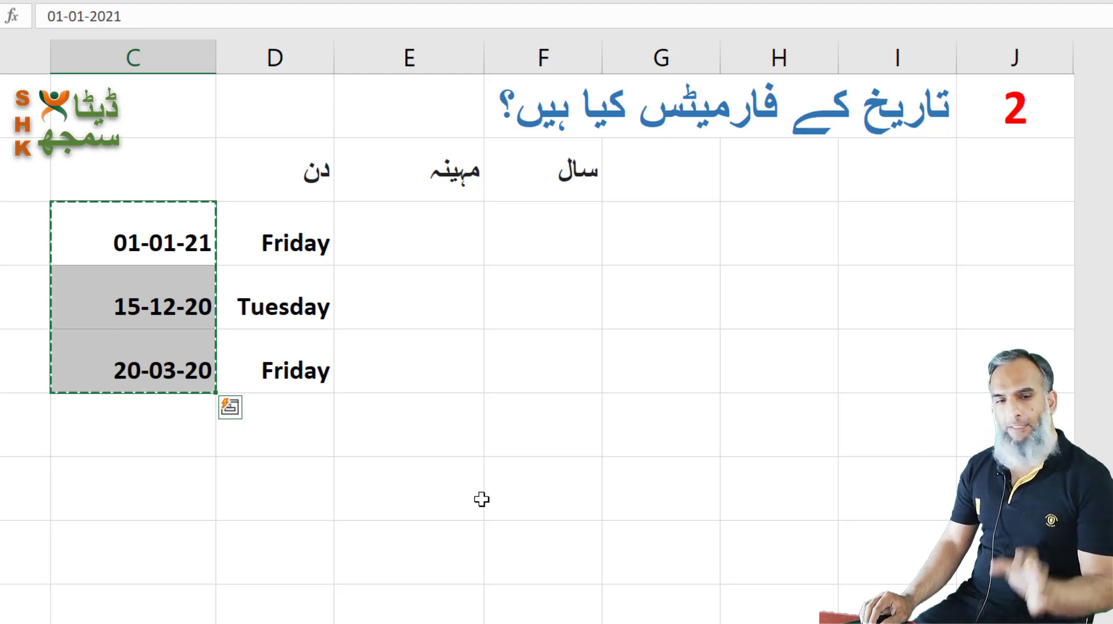
key("Right")
key("Right")
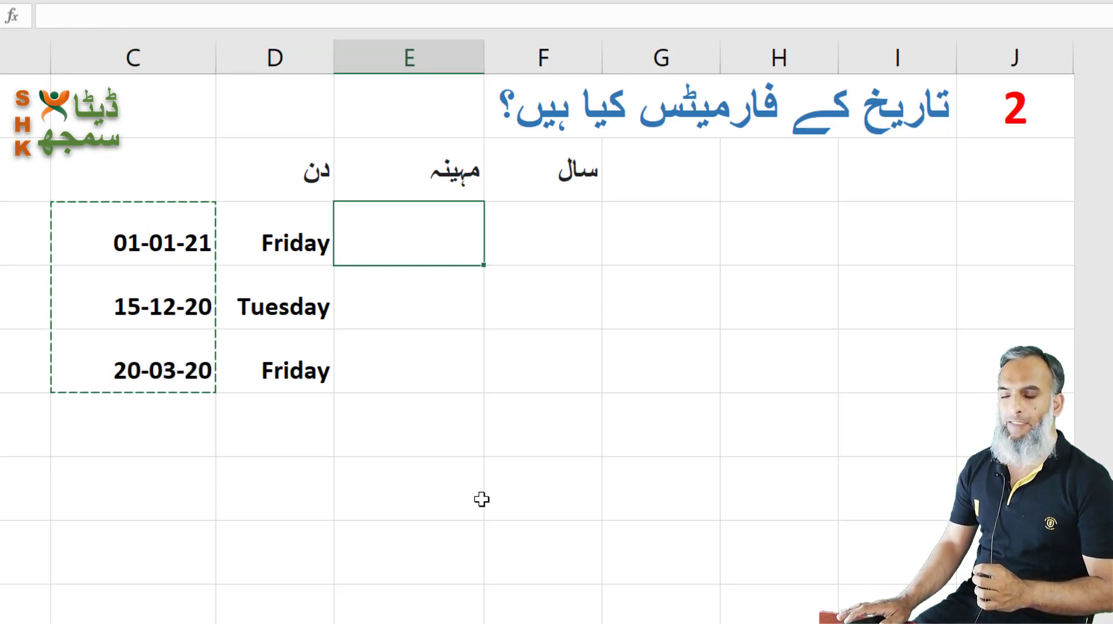
key("ctrl+v")
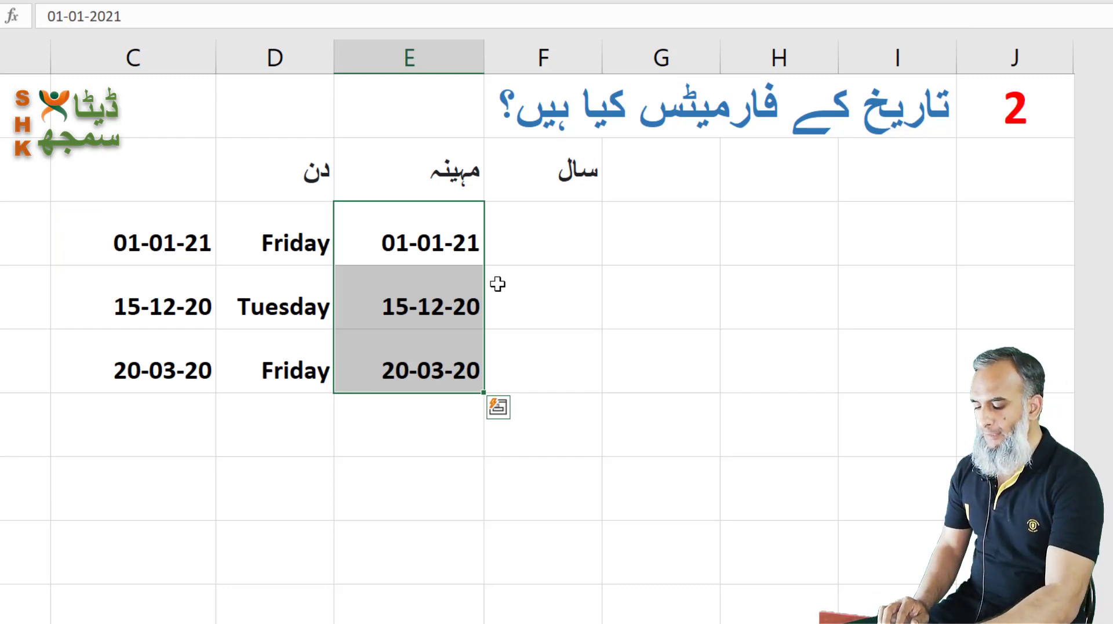
Step: Apply the custom number format mmmm to E12:E14 to display full month names
key("ctrl+1")
left_click(461, 290)
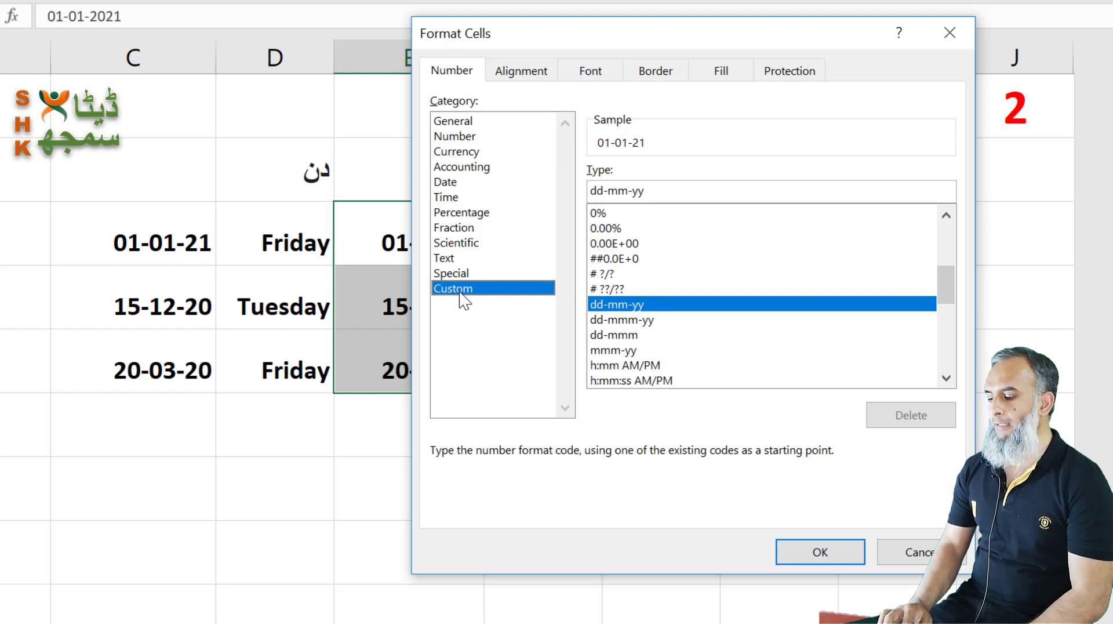
left_click(667, 191)
key("BackSpace")
key("BackSpace")
key("BackSpace")
key("BackSpace")
key("BackSpace")
key("BackSpace")
key("BackSpace")
key("BackSpace")
type("mm")
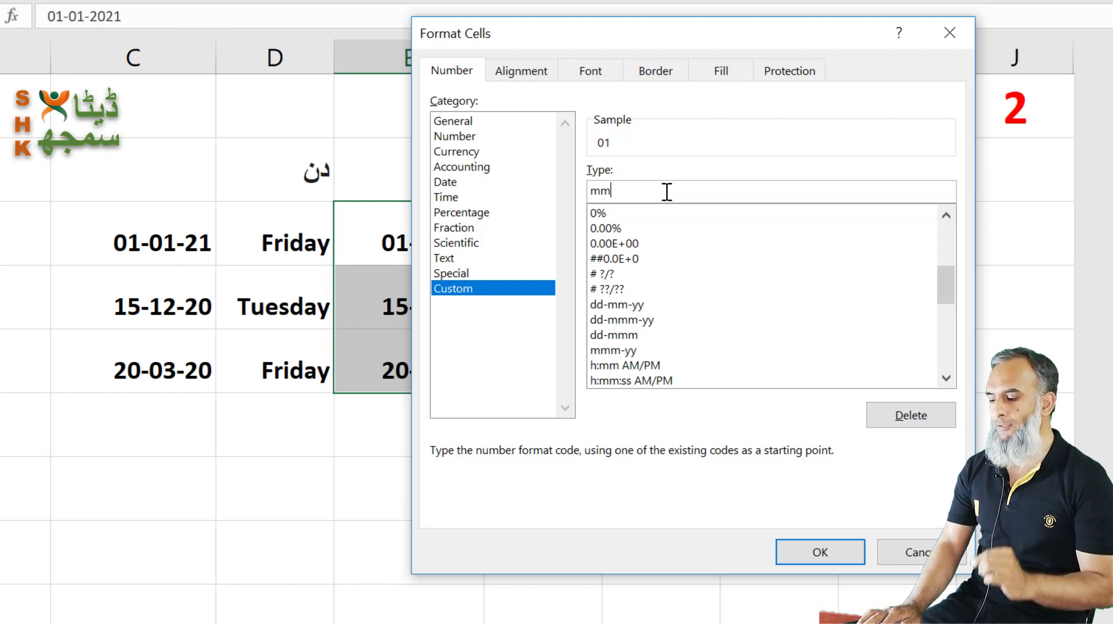
type("m")
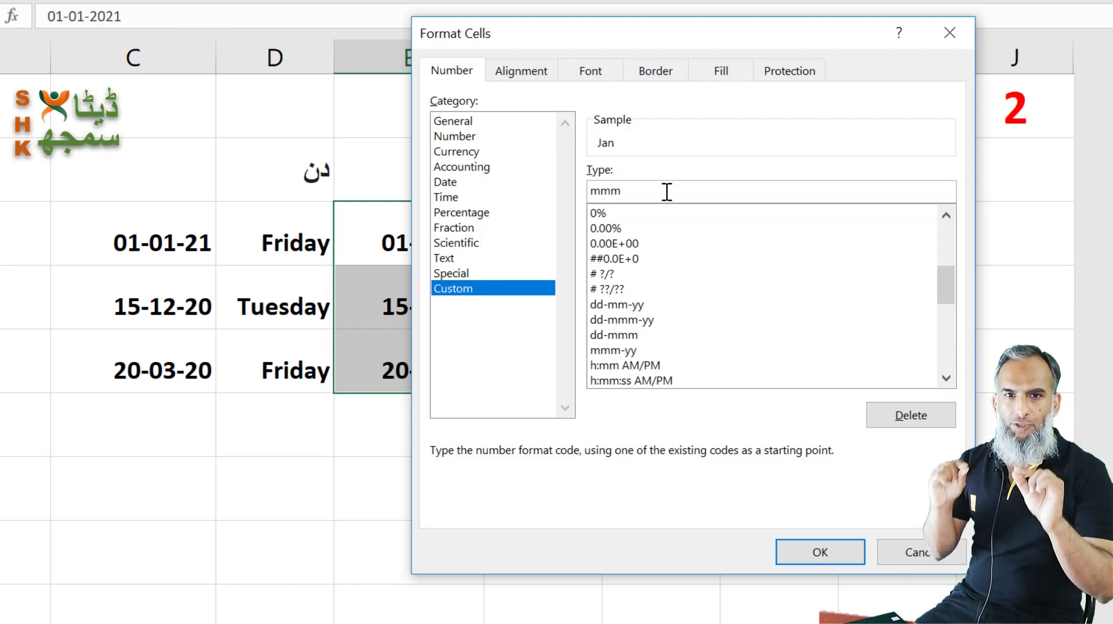
type("m")
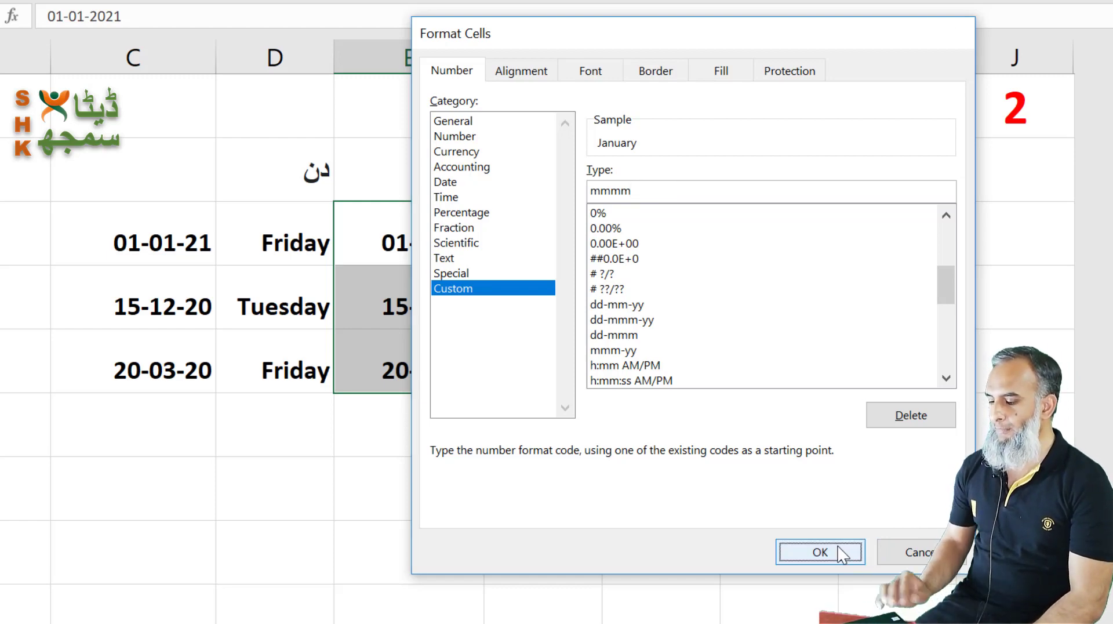
left_click(820, 552)
Step: Copy the dates in C12:C14 into F12:F14, under the year heading
key("Left")
key("Left")
key("shift+Down")
key("shift+Down")
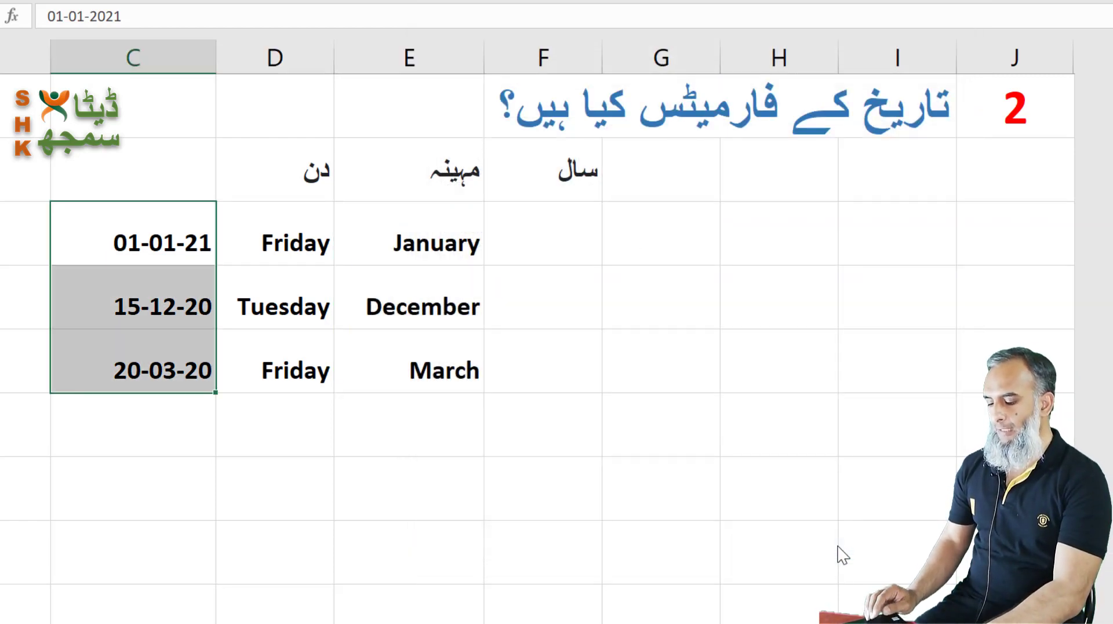
key("ctrl+c")
left_click(577, 244)
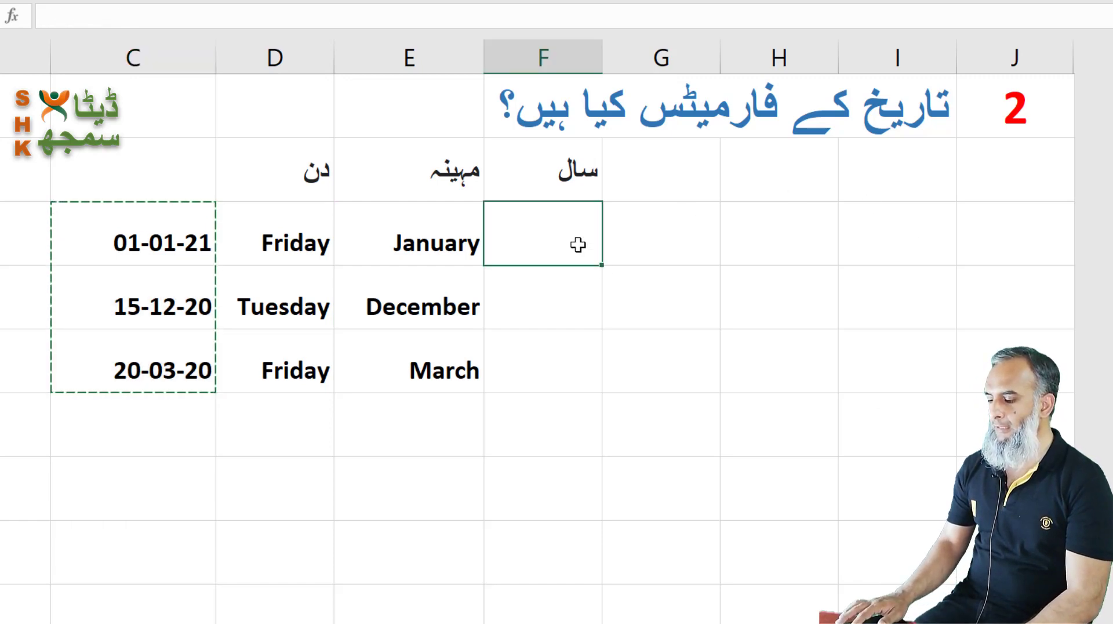
key("Return")
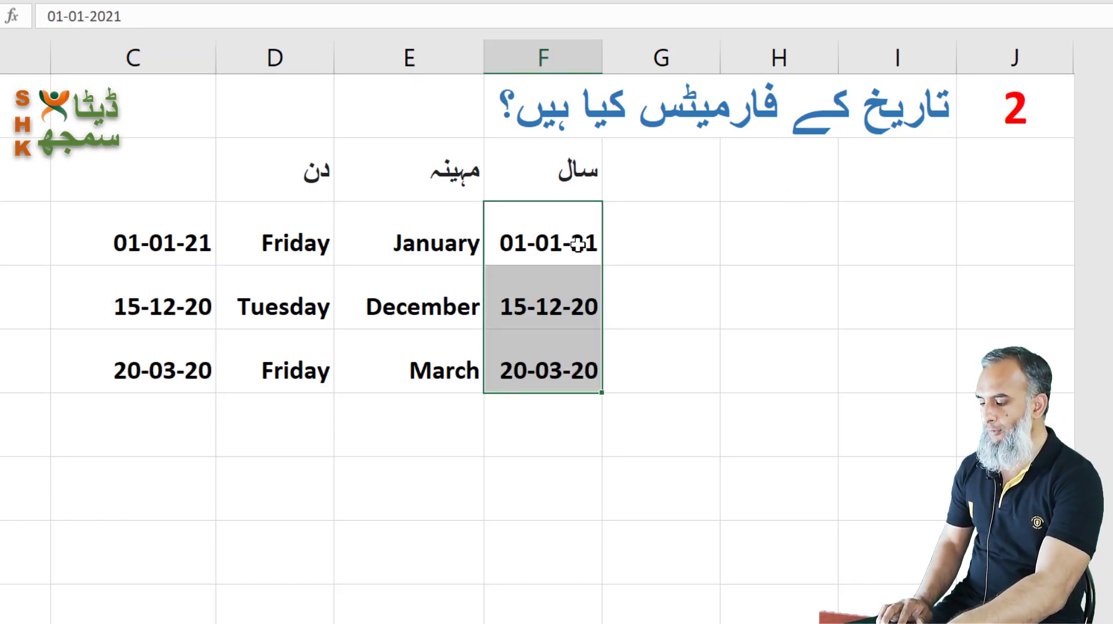
Step: Apply the custom number format yyy to F12:F14 to display only the four-digit years
key("ctrl+1")
left_click(440, 289)
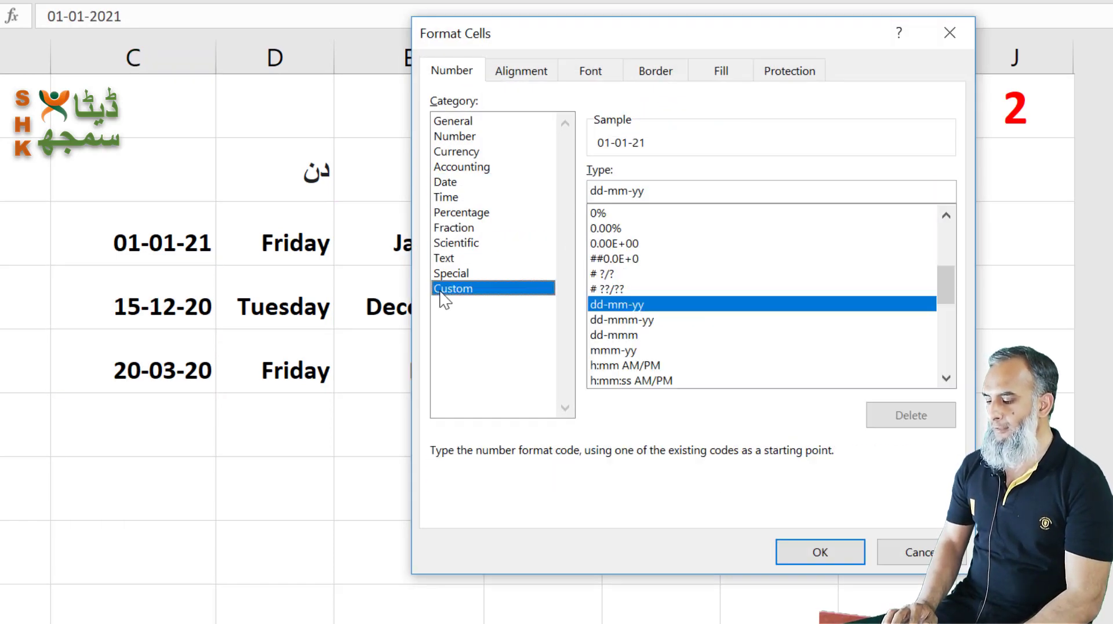
left_click(673, 190)
key("ctrl+shift+Left")
key("ctrl+shift+Left")
key("ctrl+shift+Left")
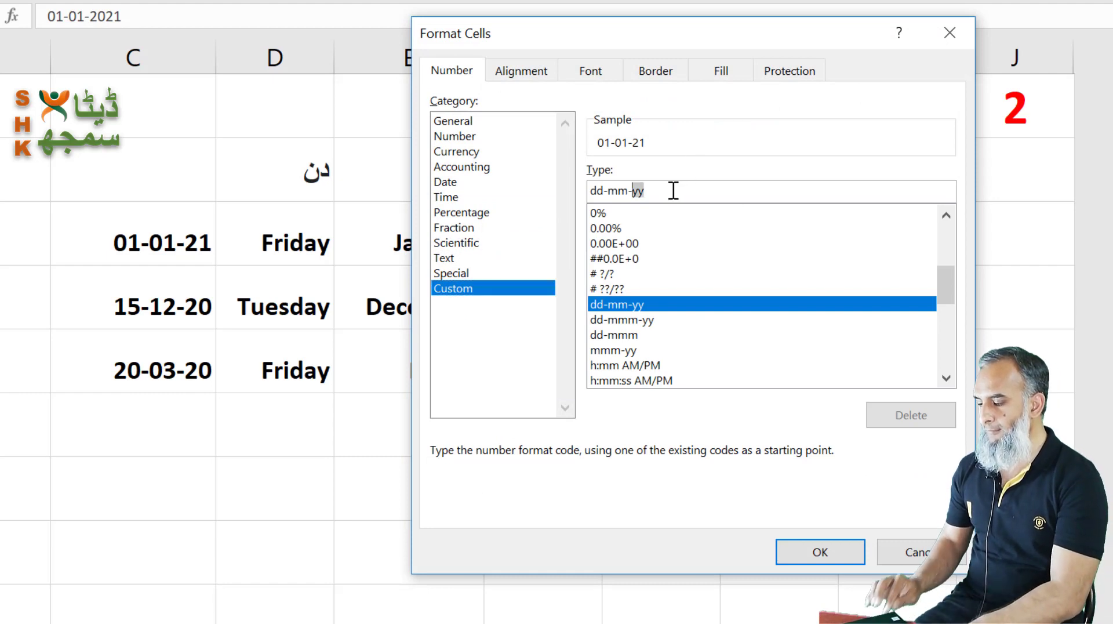
key("BackSpace")
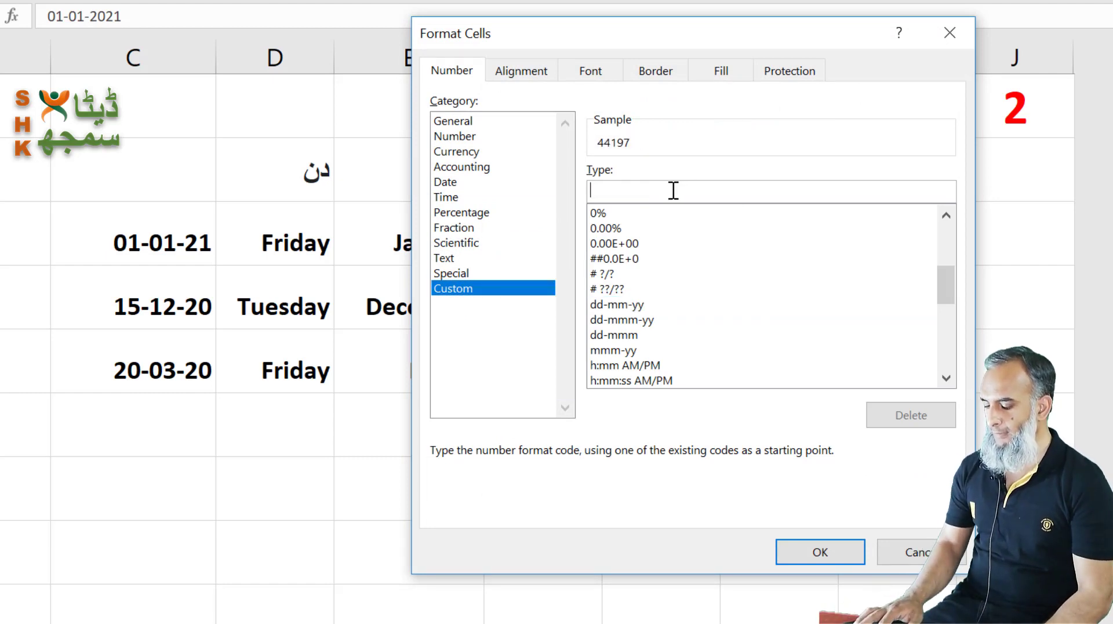
type("yyy")
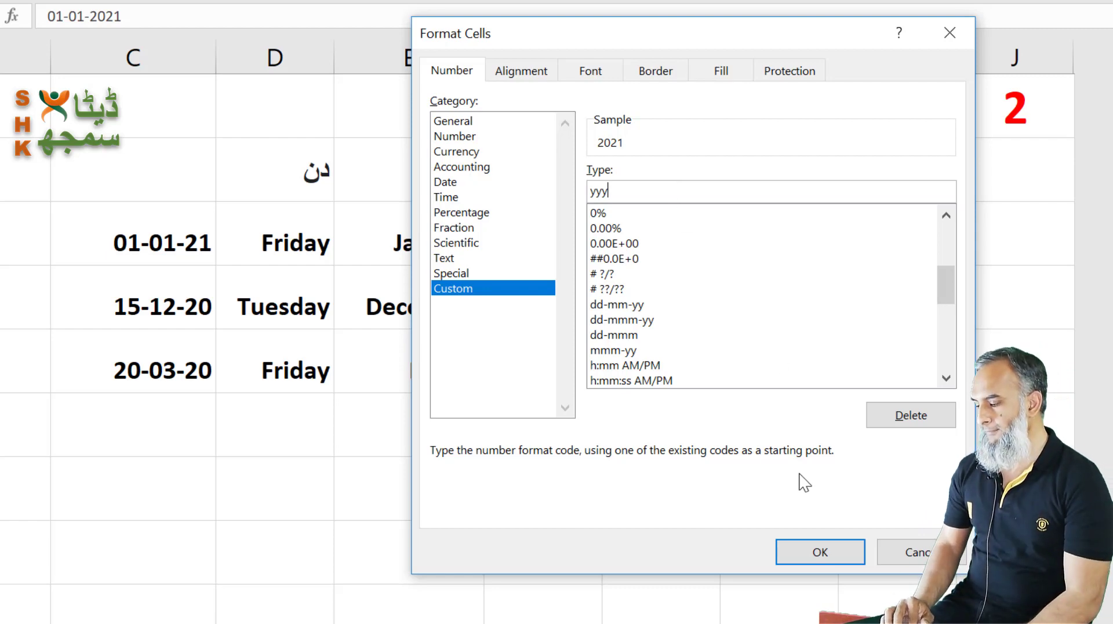
left_click(817, 551)
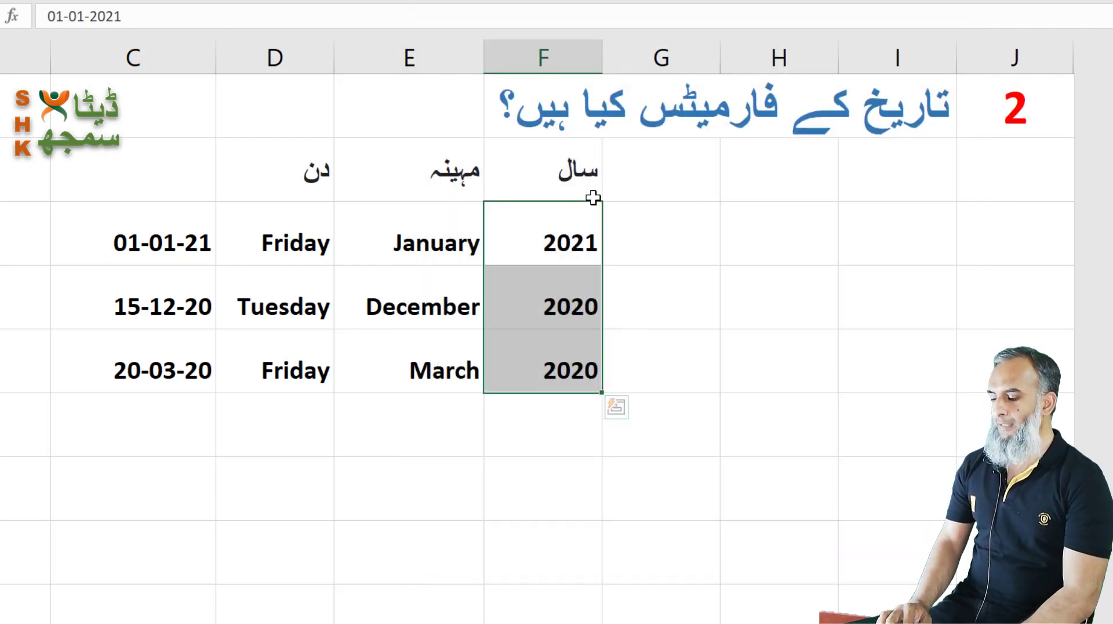
Step: Inspect the underlying date values of the year, month and weekday cells F12, E12 and D12
left_click(566, 249)
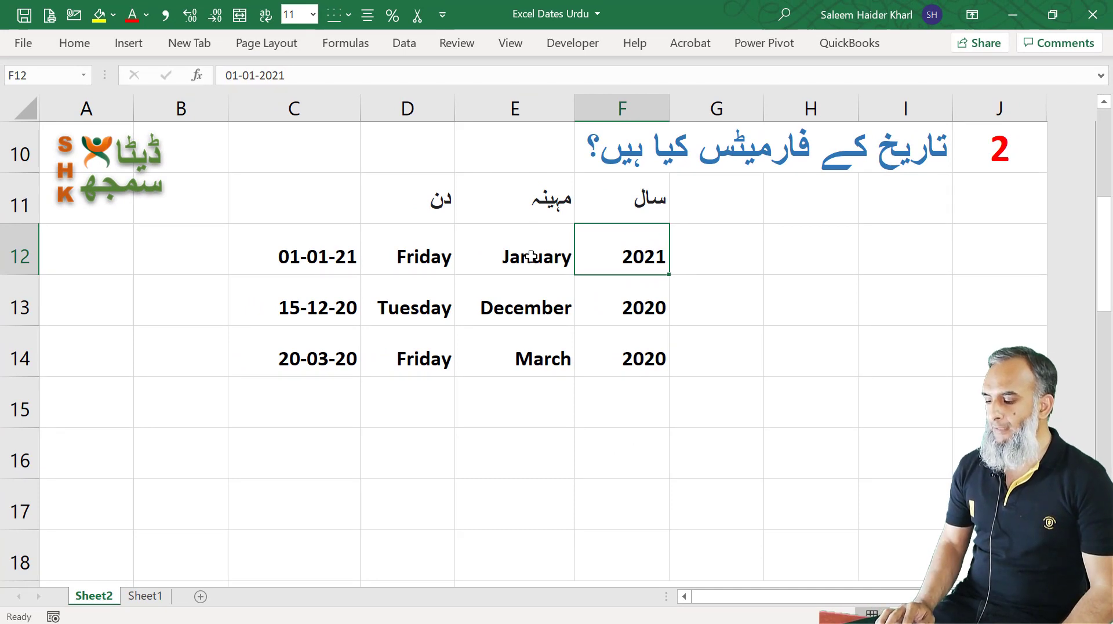
left_click(531, 256)
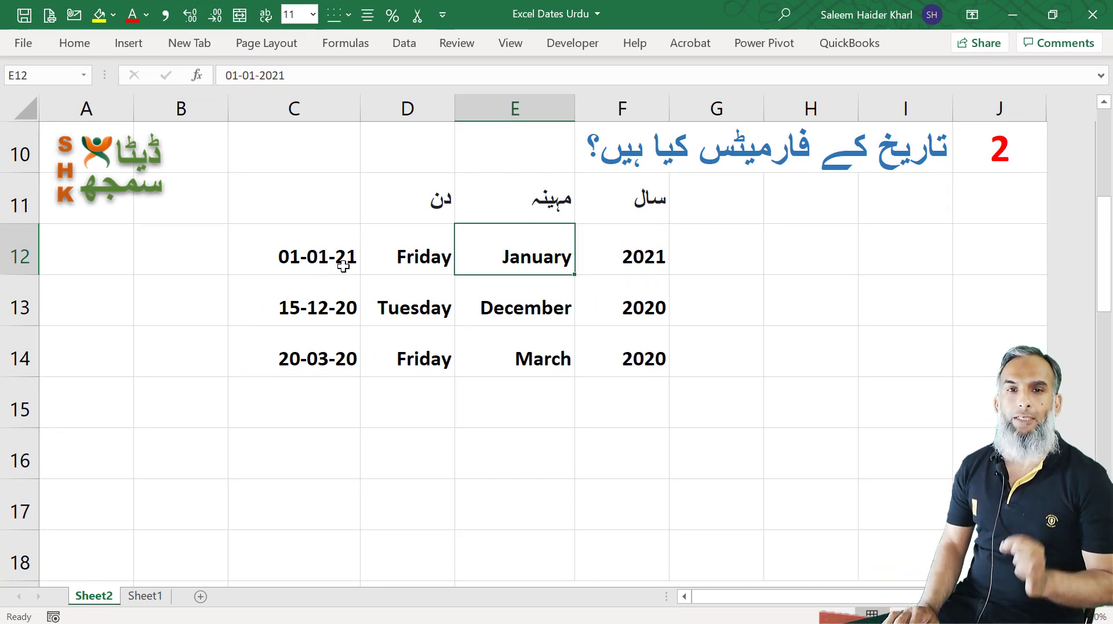
left_click(429, 261)
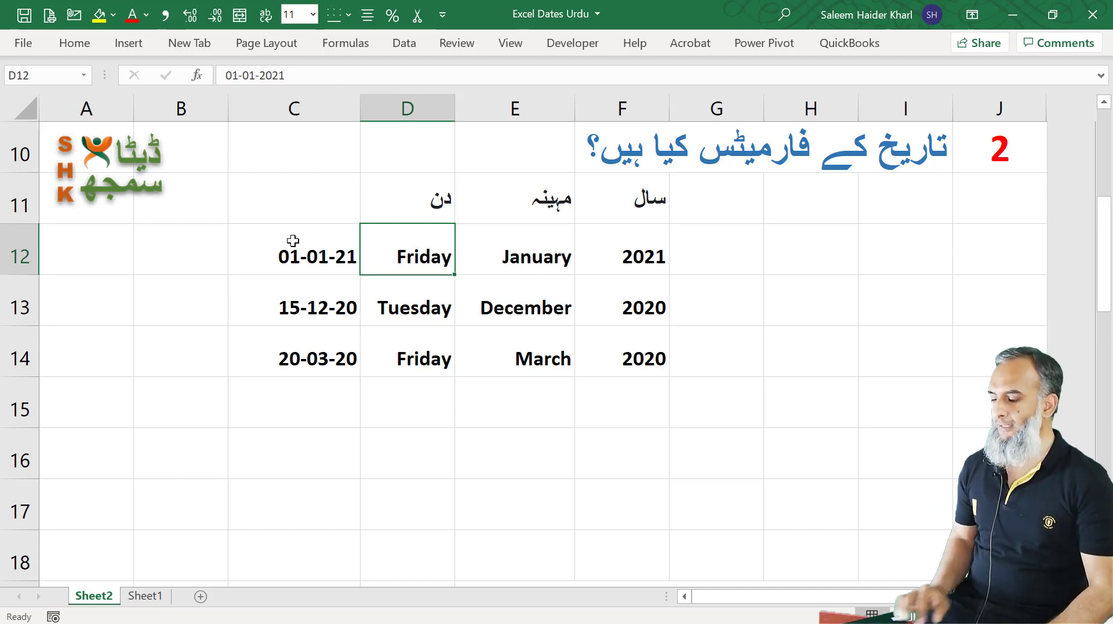
left_click(616, 439)
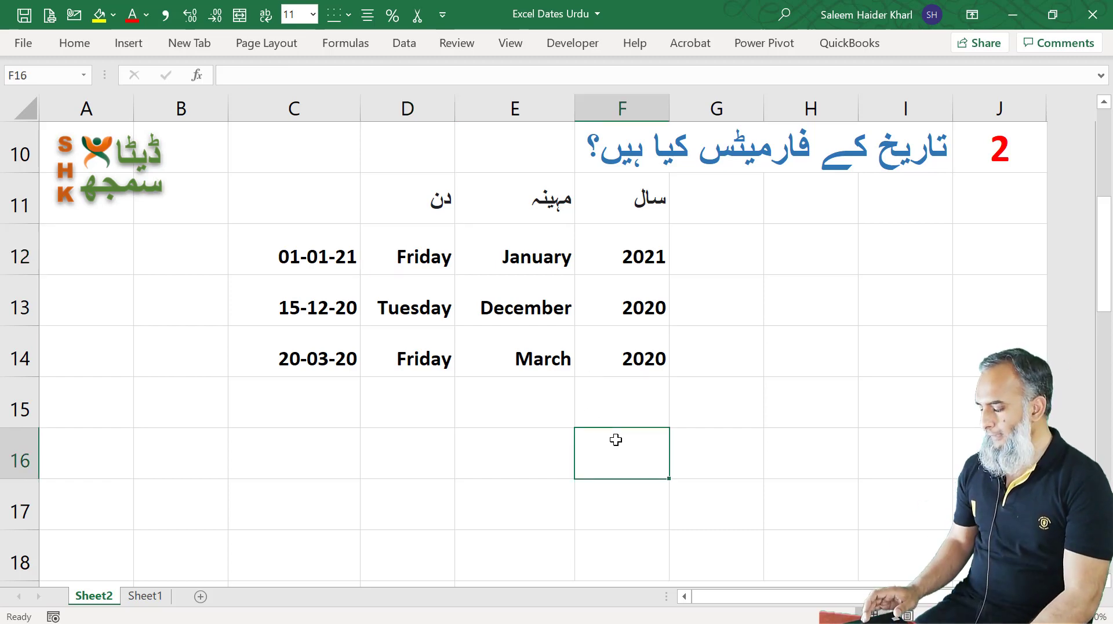
Step: In the From/To table, calculate the days in E21 with =D21-C21 and fill the formula down to E23
key("Page_Down")
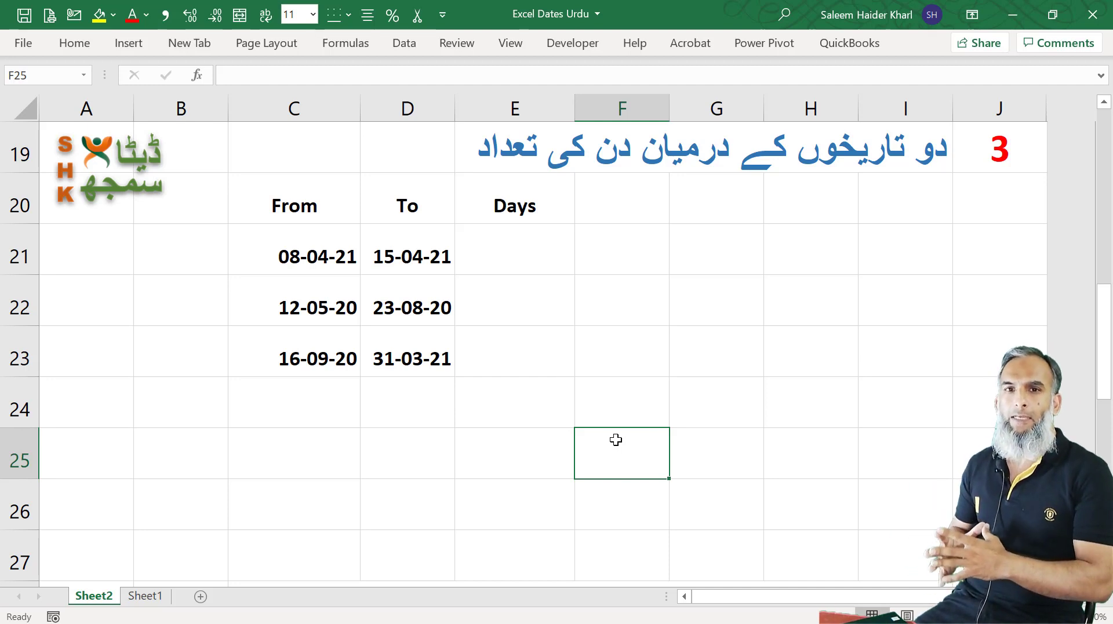
left_click(409, 258)
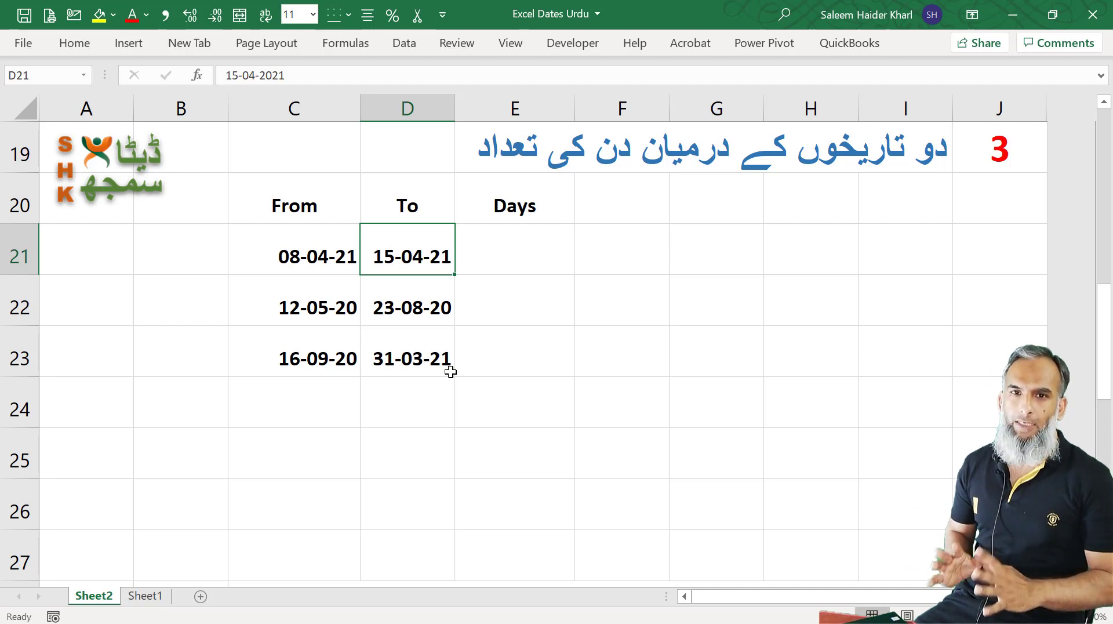
key("Right")
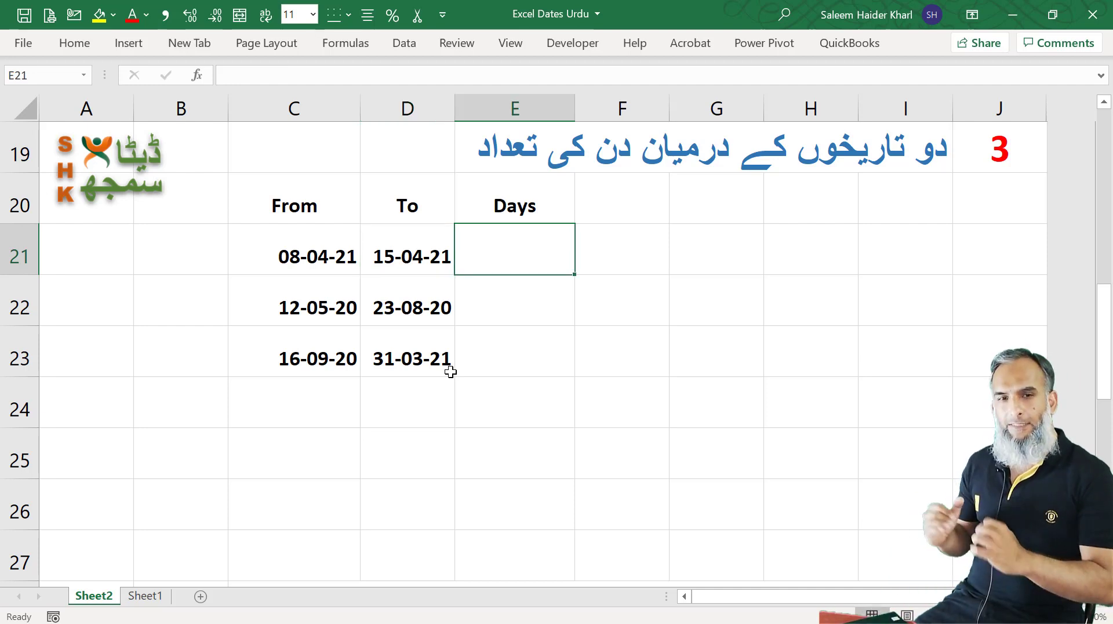
type("=")
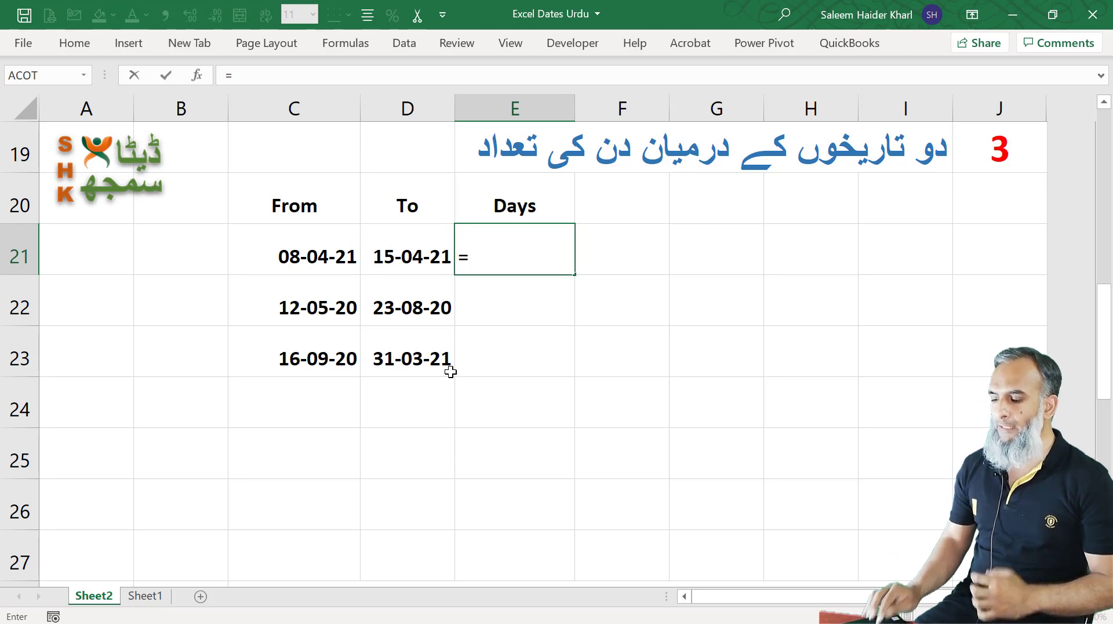
key("Left")
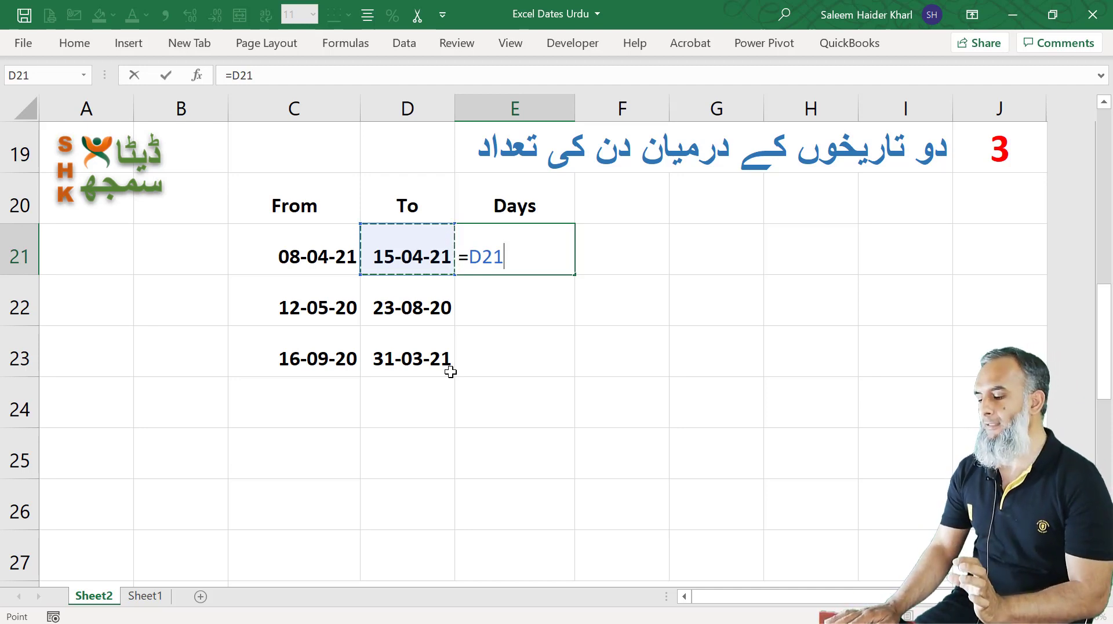
type("-")
key("Left")
key("Left")
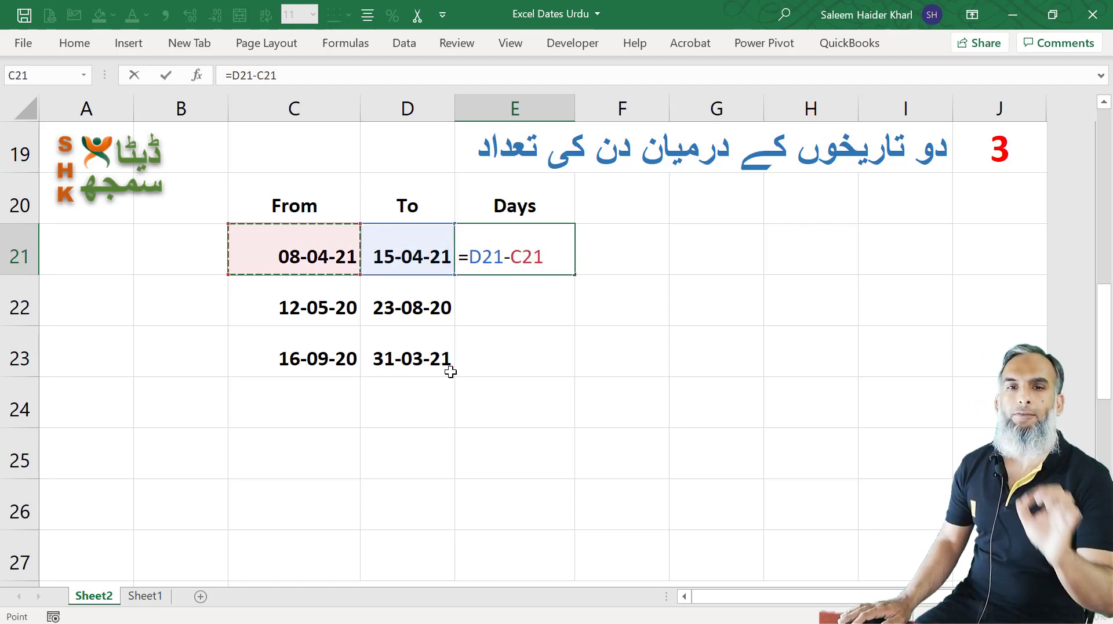
key("Return")
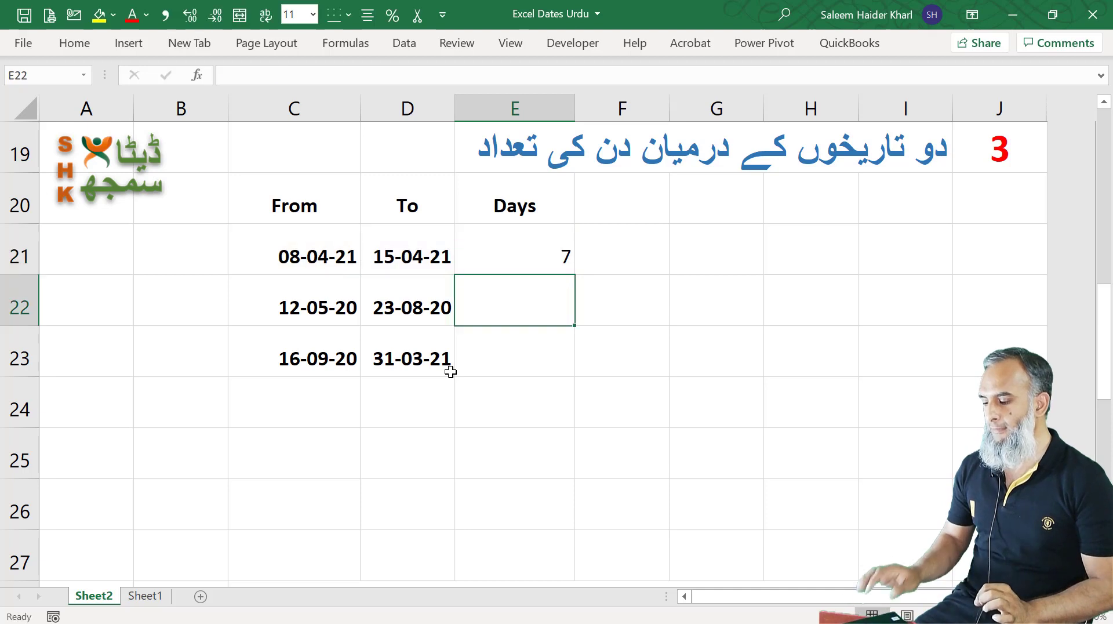
key("Up")
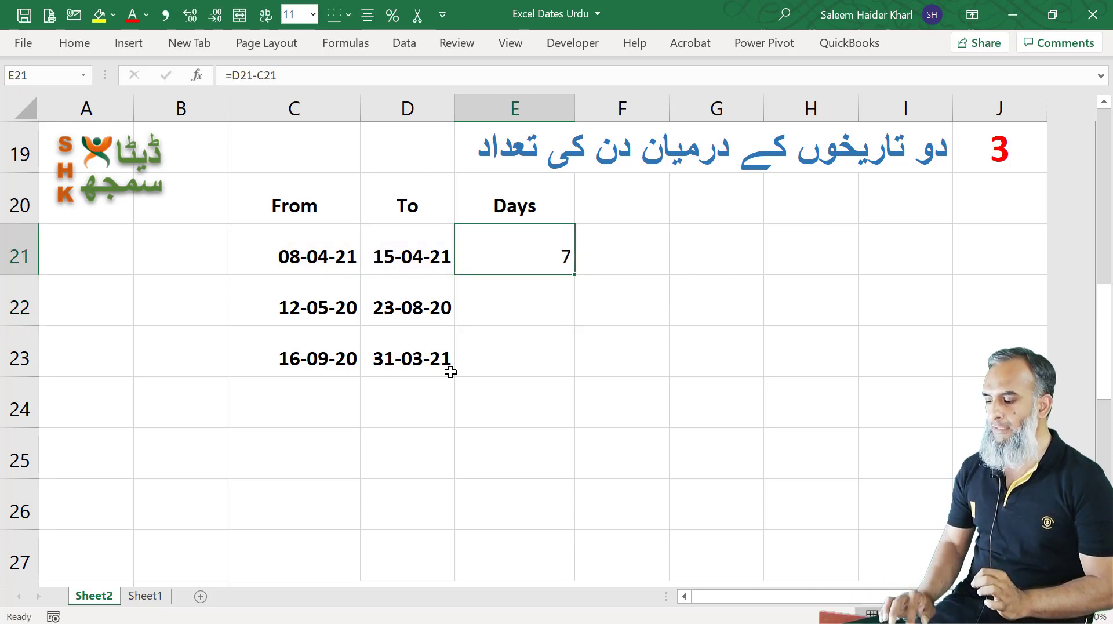
double_click(574, 275)
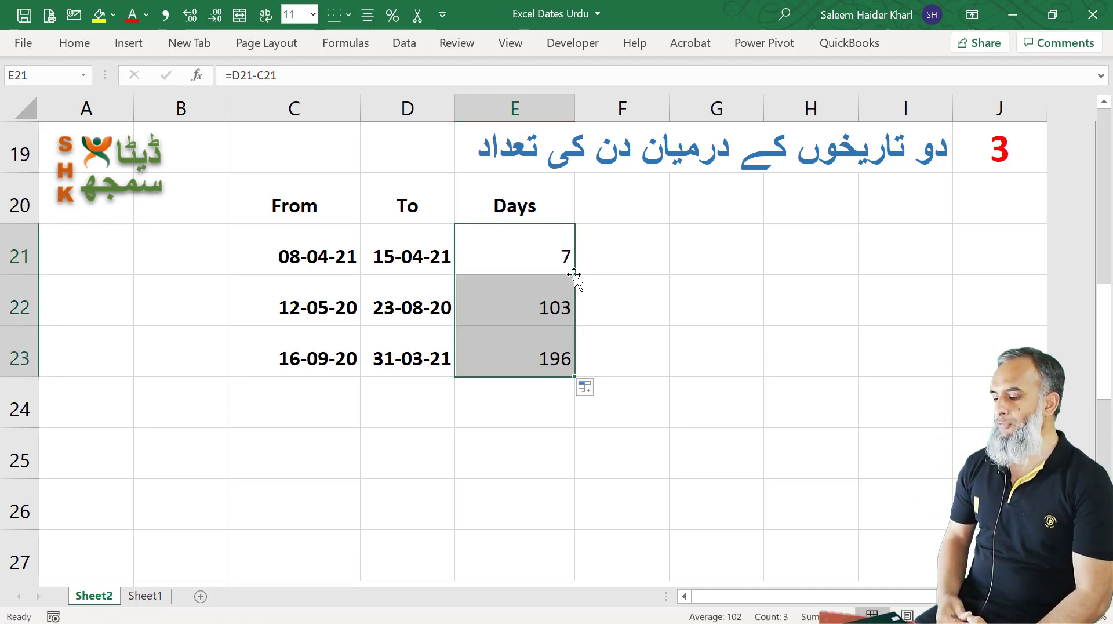
Step: Apply the comma number style to the dates in C21:D21 and widen column D to fit its number
left_click(512, 255)
left_click(435, 259)
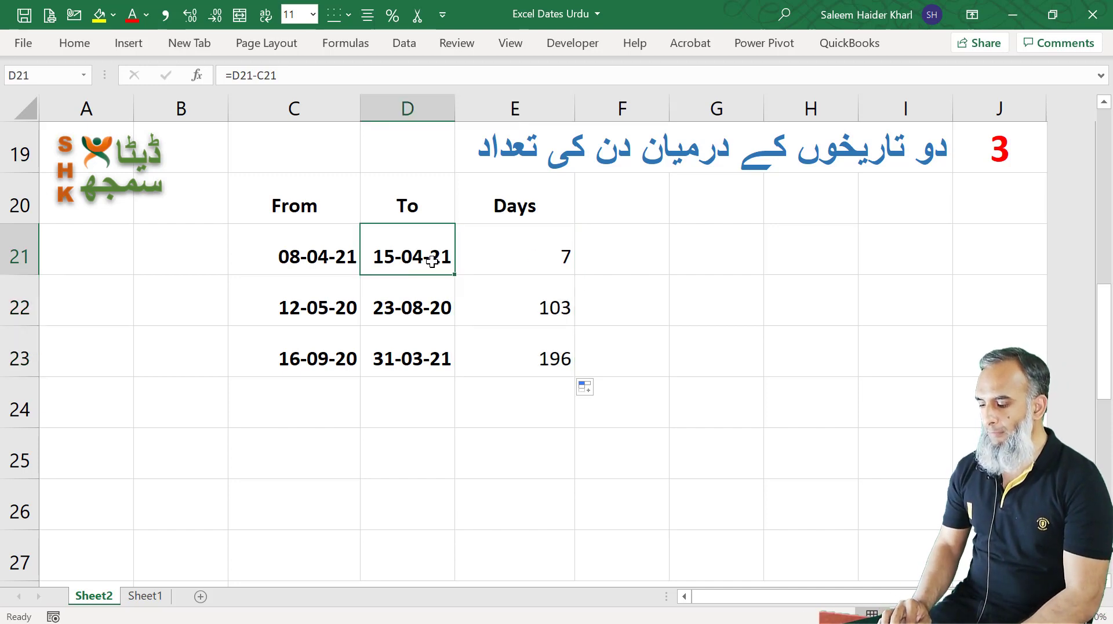
key("shift+Left")
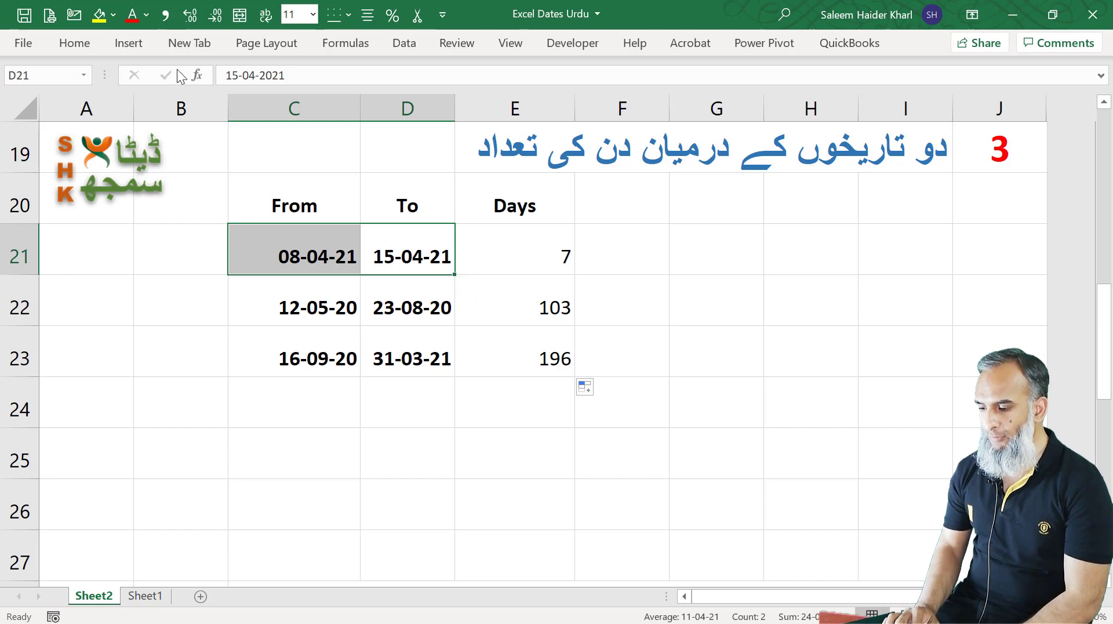
left_click(165, 15)
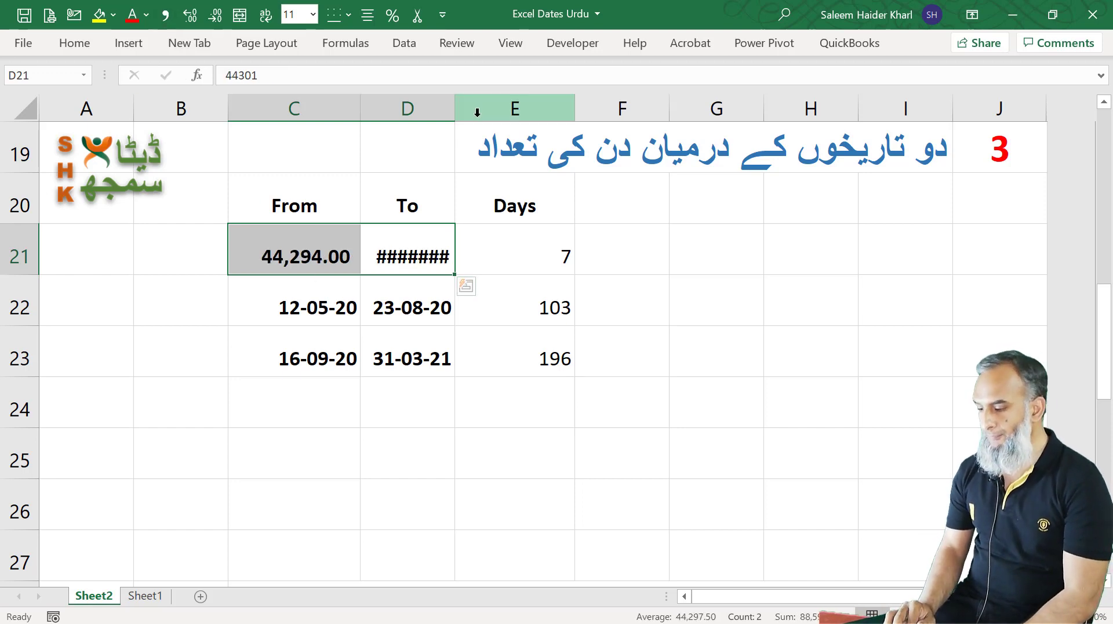
left_click_drag(454, 109, 472, 110)
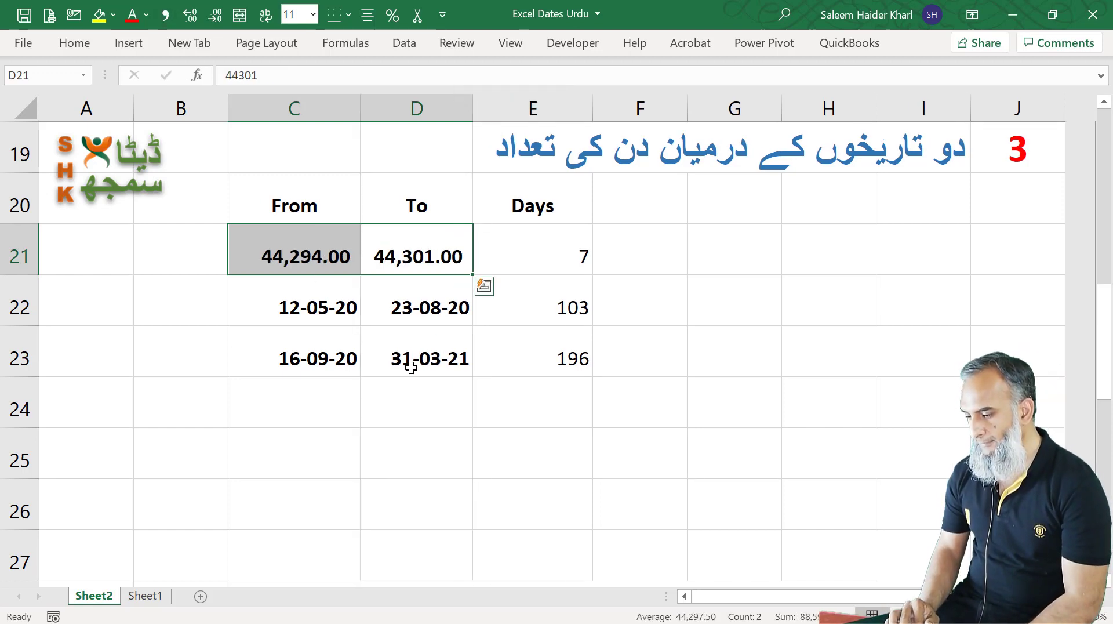
Step: Compare the serial numbers behind the From and To dates in C21 and D21
left_click(406, 365)
left_click(313, 264)
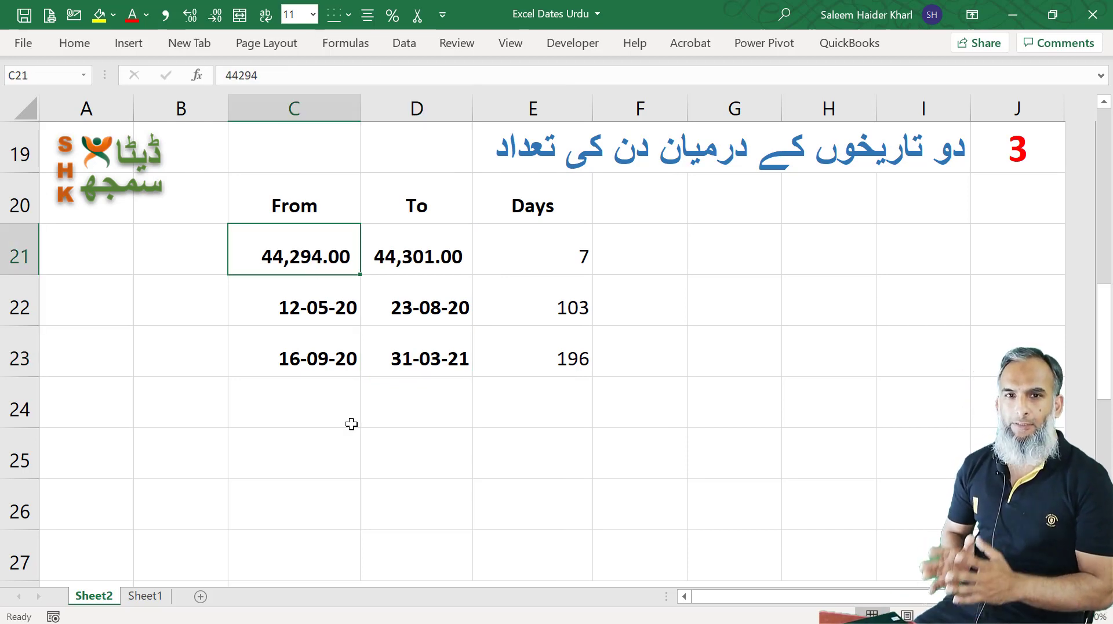
left_click(429, 255)
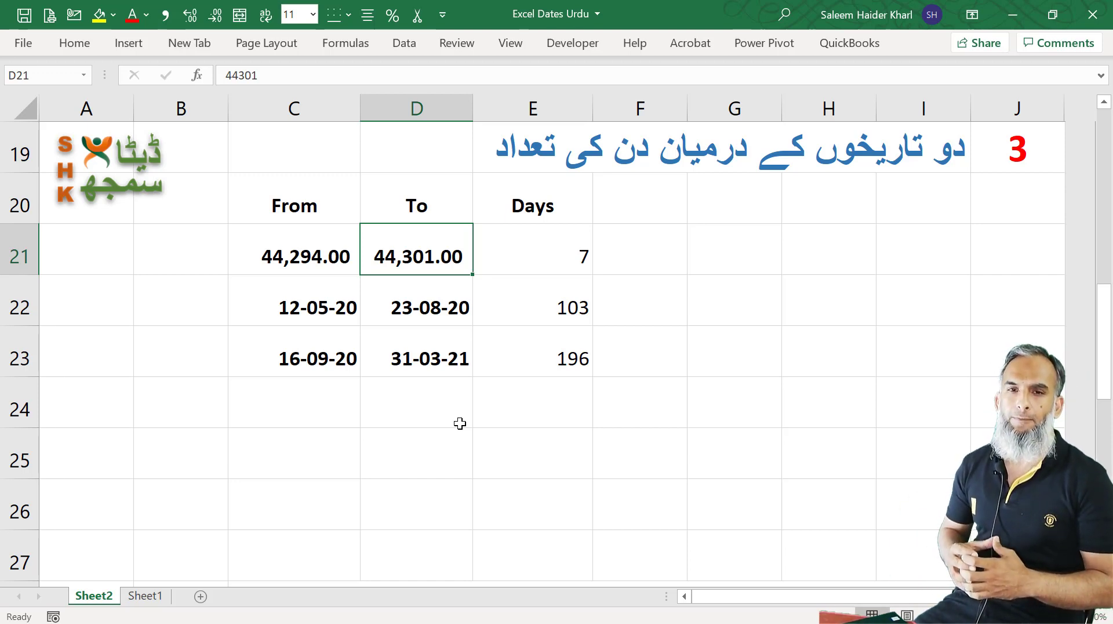
Step: Format C21:D21 as dates again, using the 14-Mar-12 date type
key("Left")
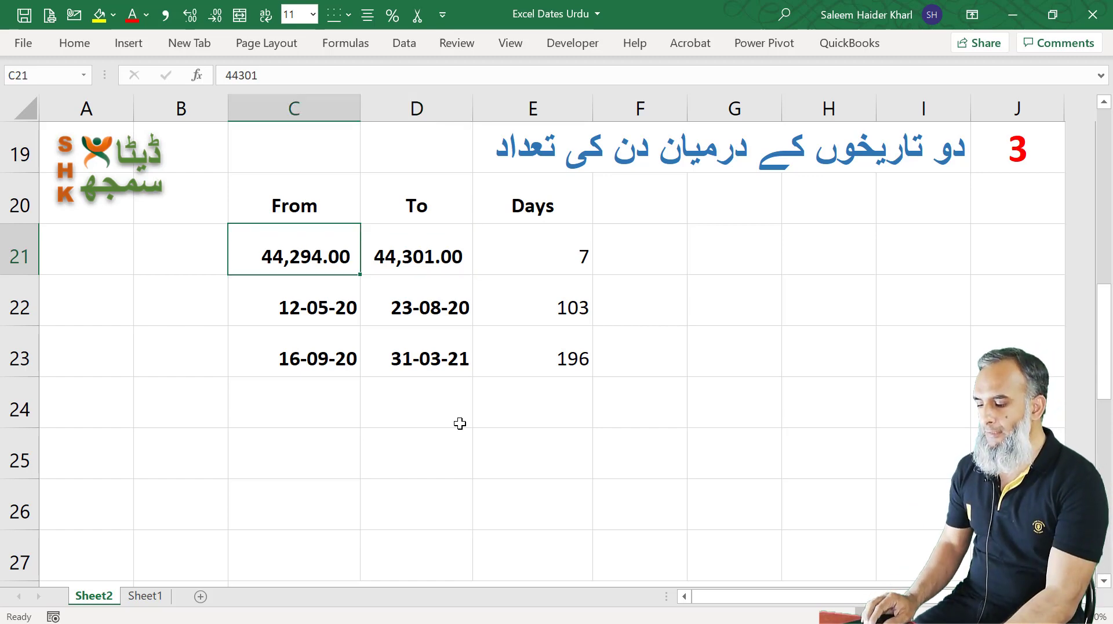
key("shift+Right")
key("ctrl+1")
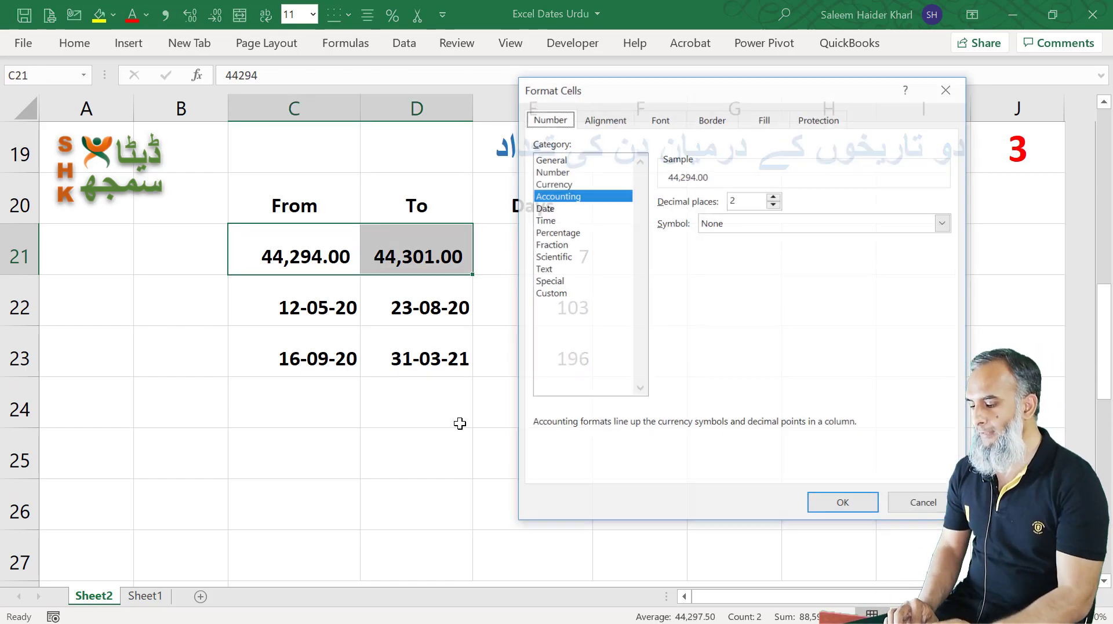
left_click(549, 209)
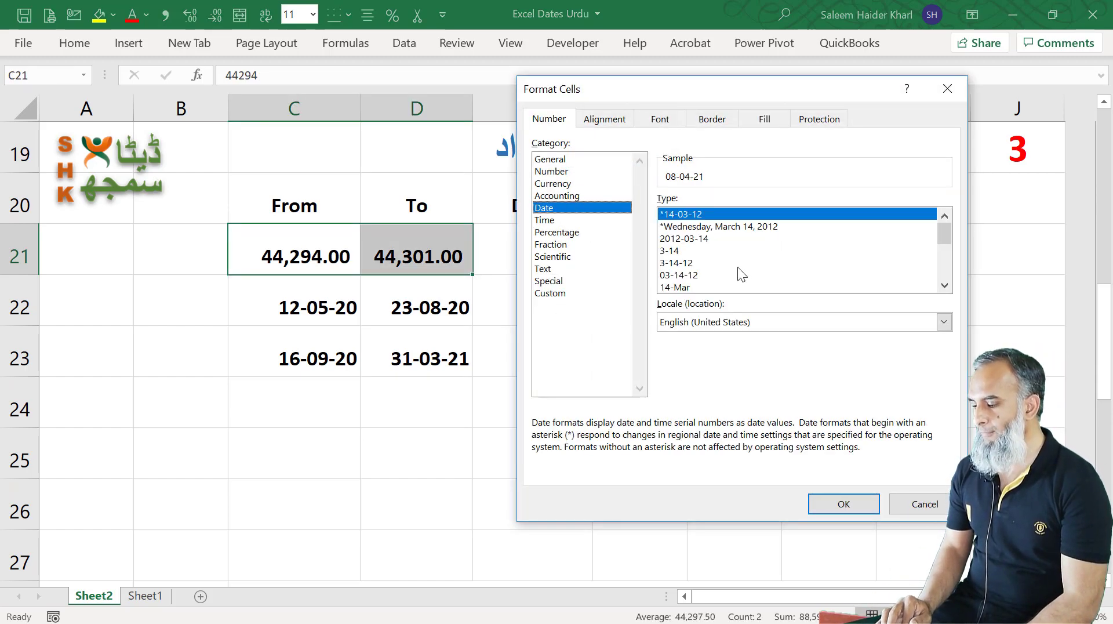
left_click(697, 286)
key("Down")
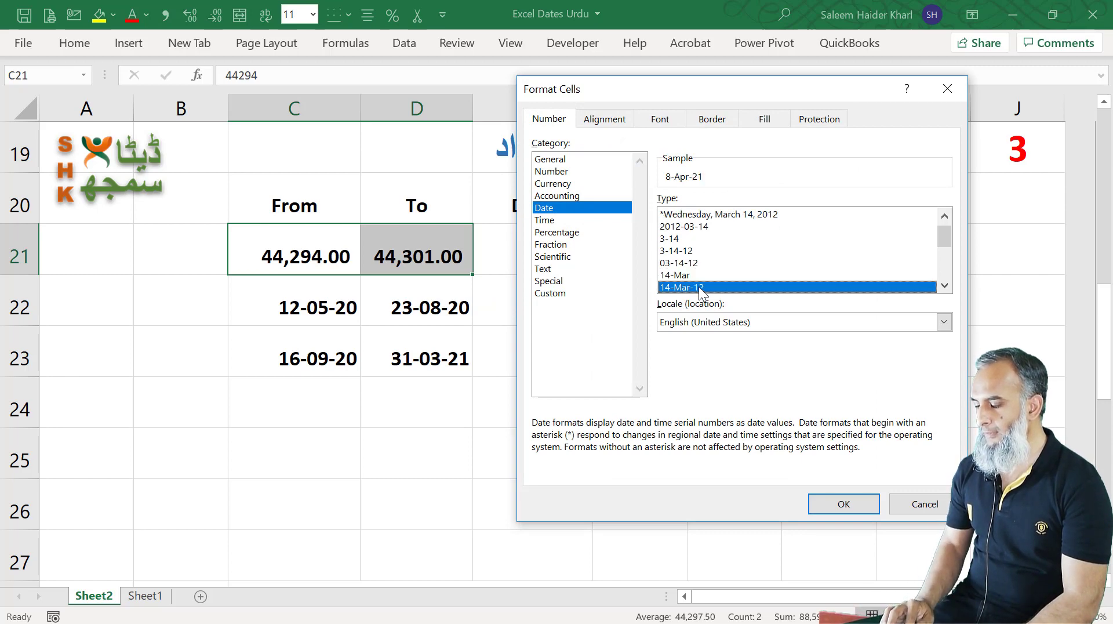
left_click(843, 504)
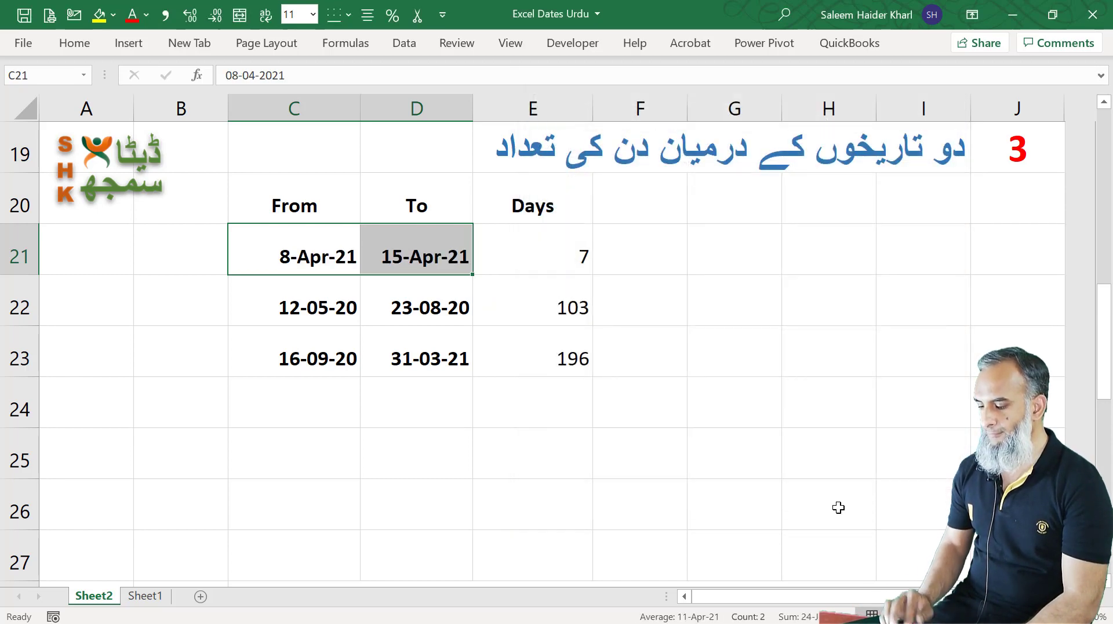
Step: Change the formula in E21 to =D21-C21+1 so both end dates count, and fill it down to E23
key("Right")
key("Right")
key("Left")
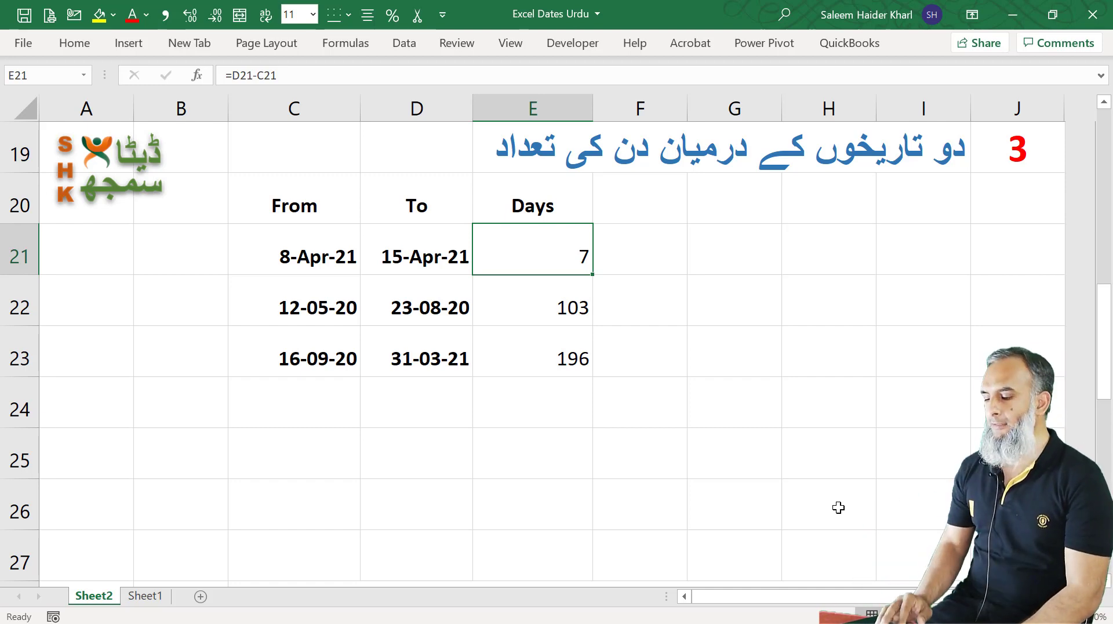
left_click(316, 75)
type("+1")
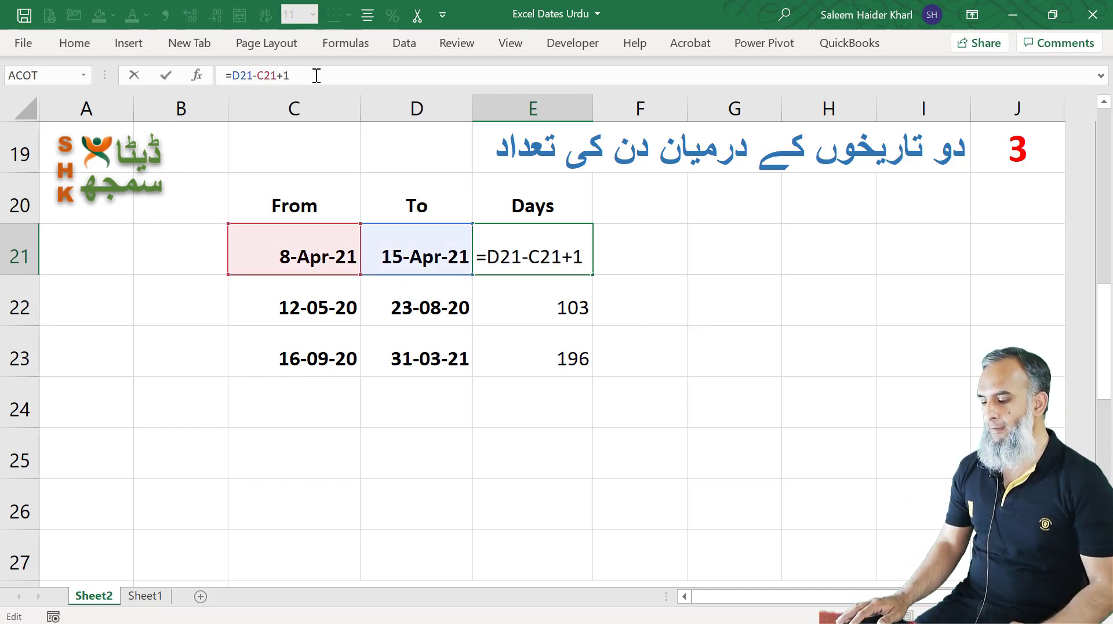
key("Return")
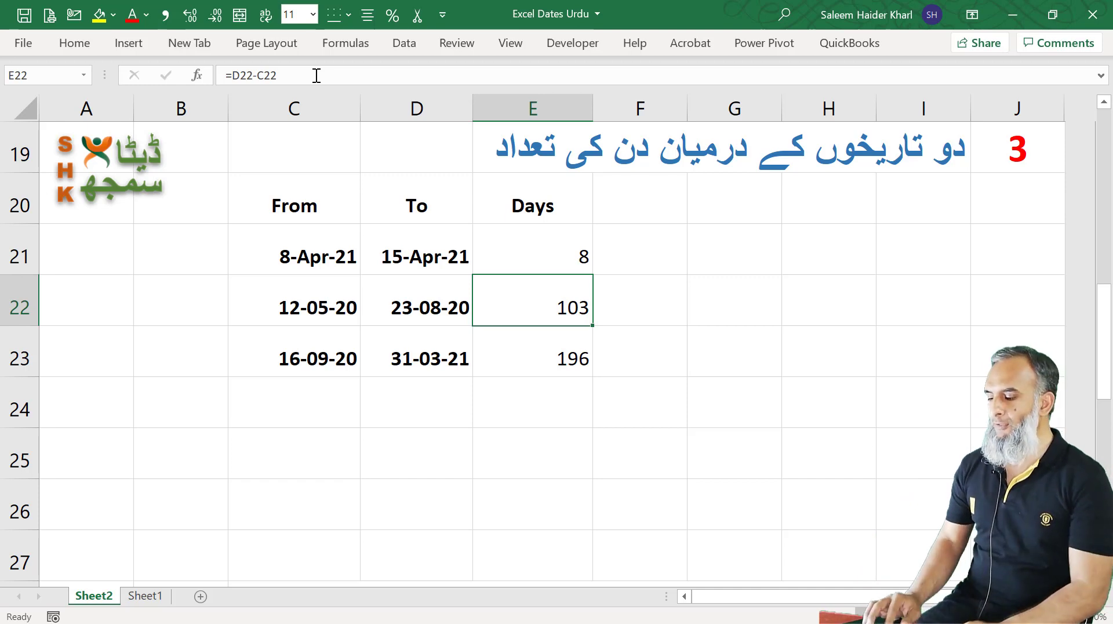
left_click(555, 248)
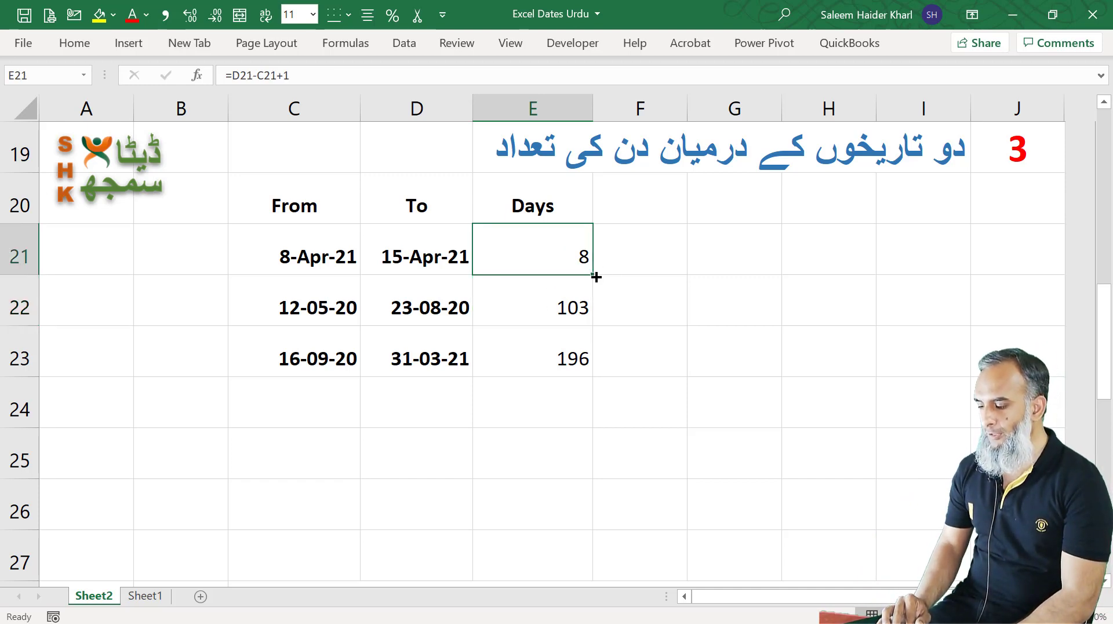
double_click(593, 277)
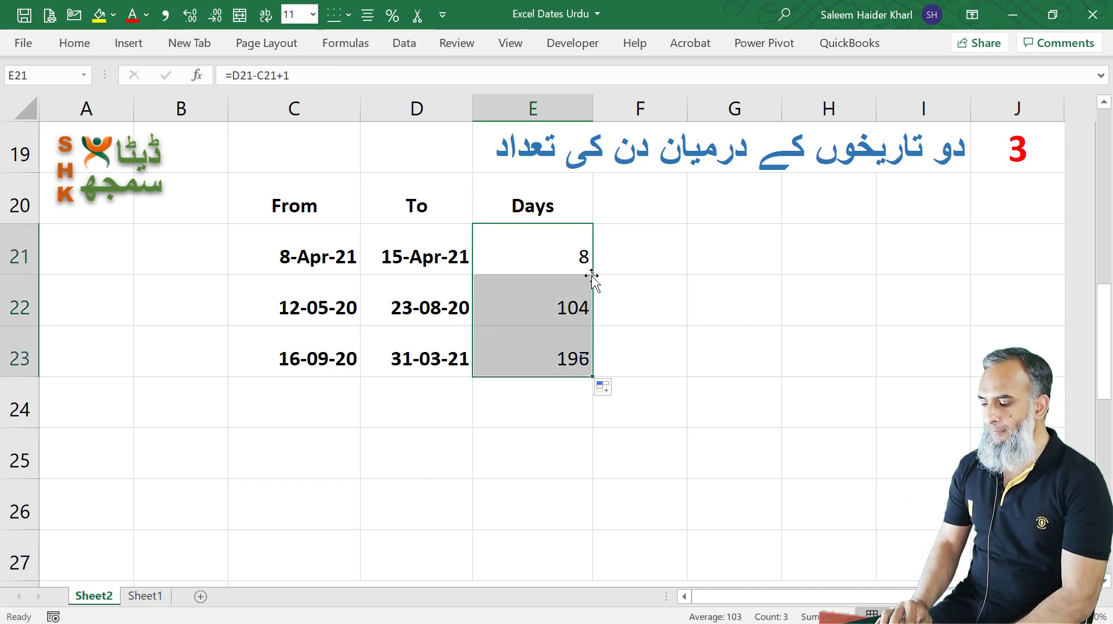
left_click(671, 383)
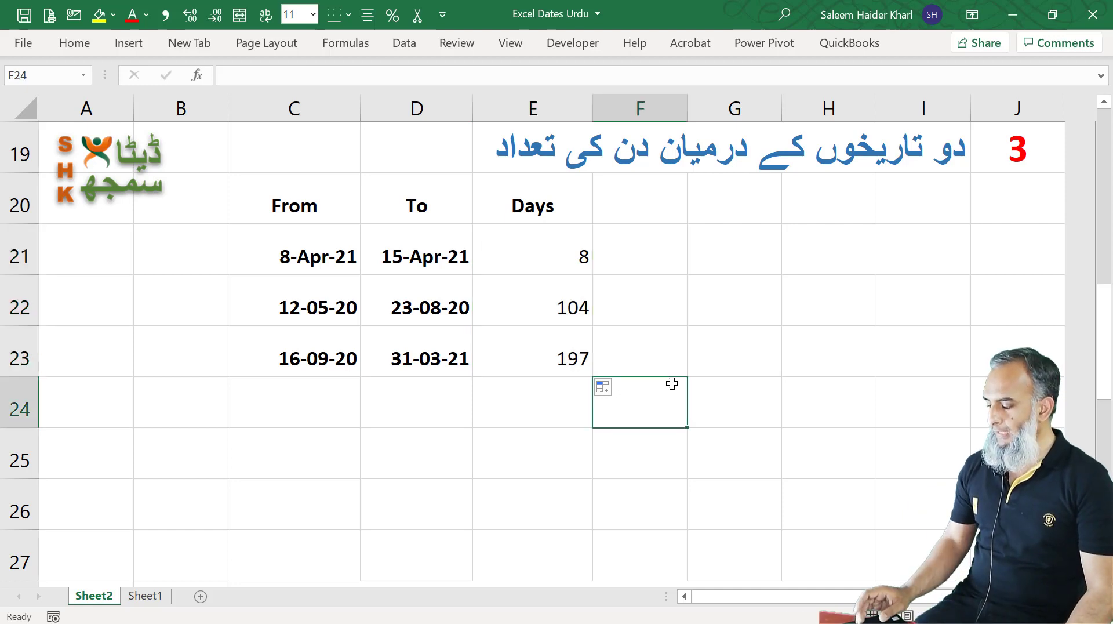
Step: Find the last date of each month by entering =EOMONTH(C30,0) in D30 and filling it down to D32
key("Page_Down")
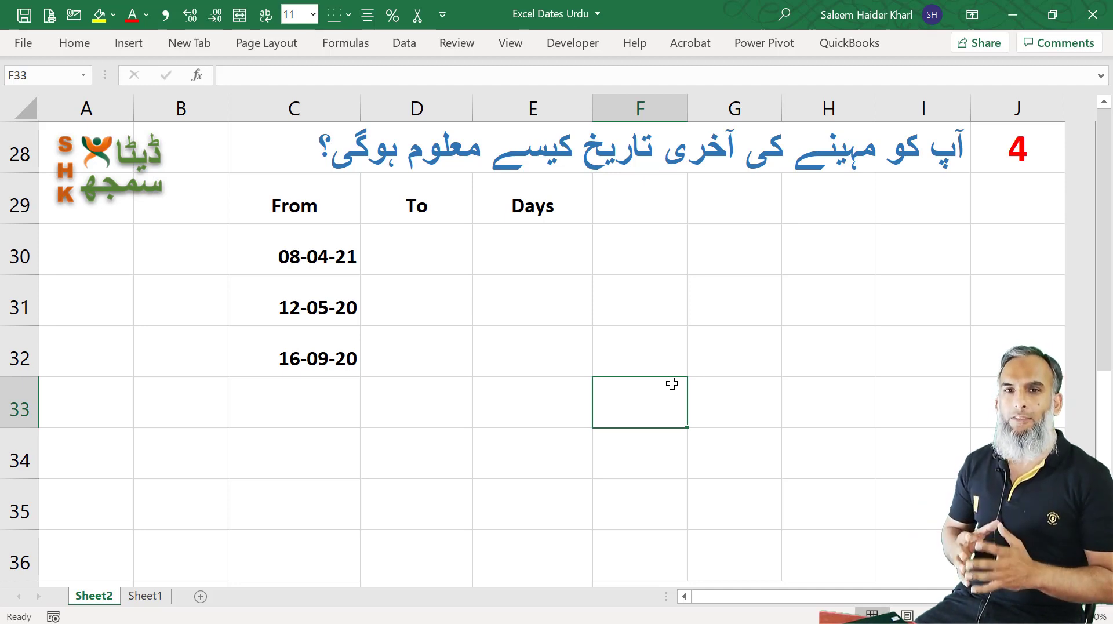
key("Left")
key("Left")
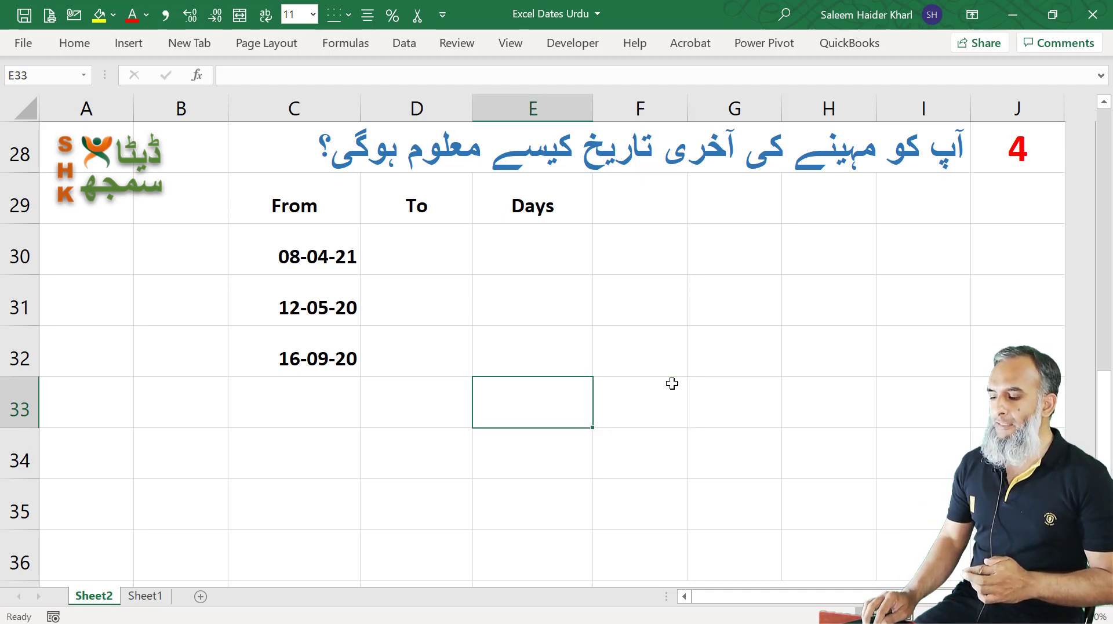
key("Up")
key("Up")
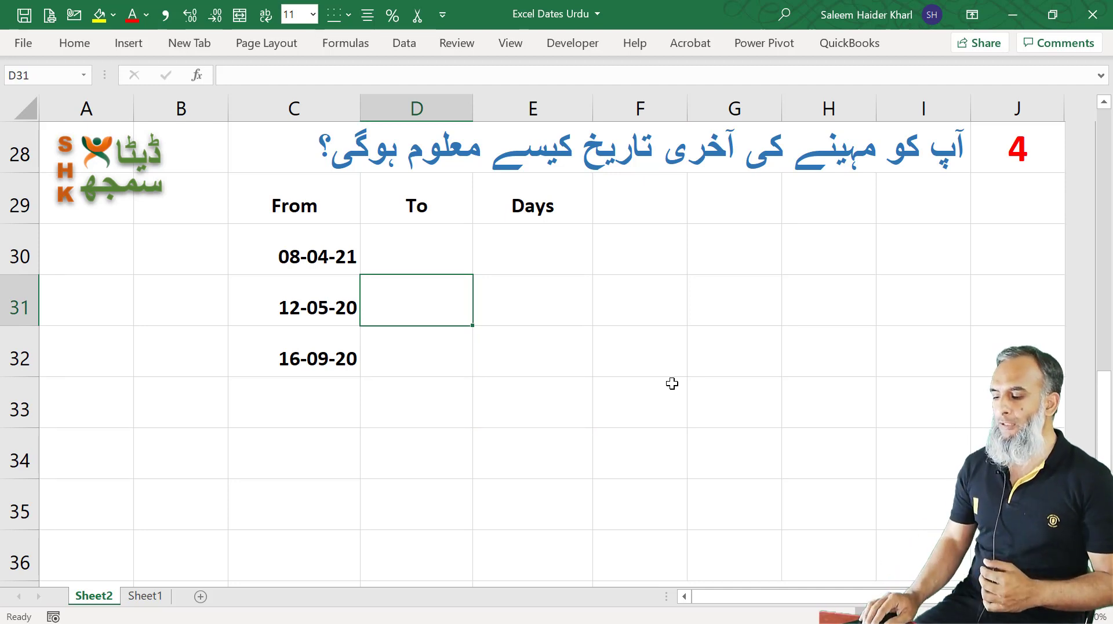
key("Up")
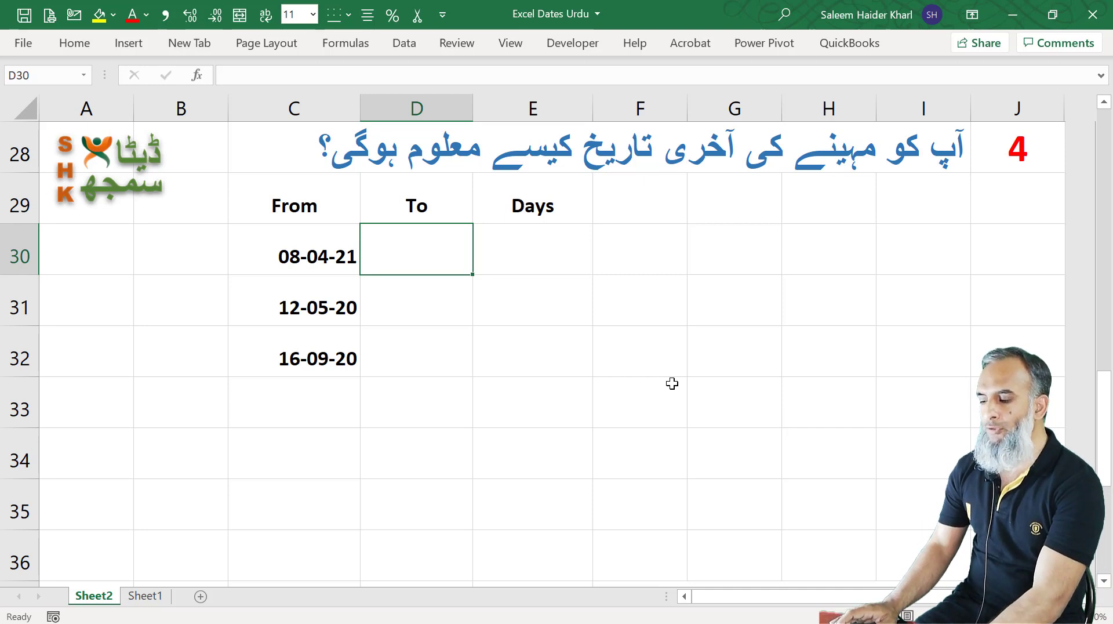
type("=eom")
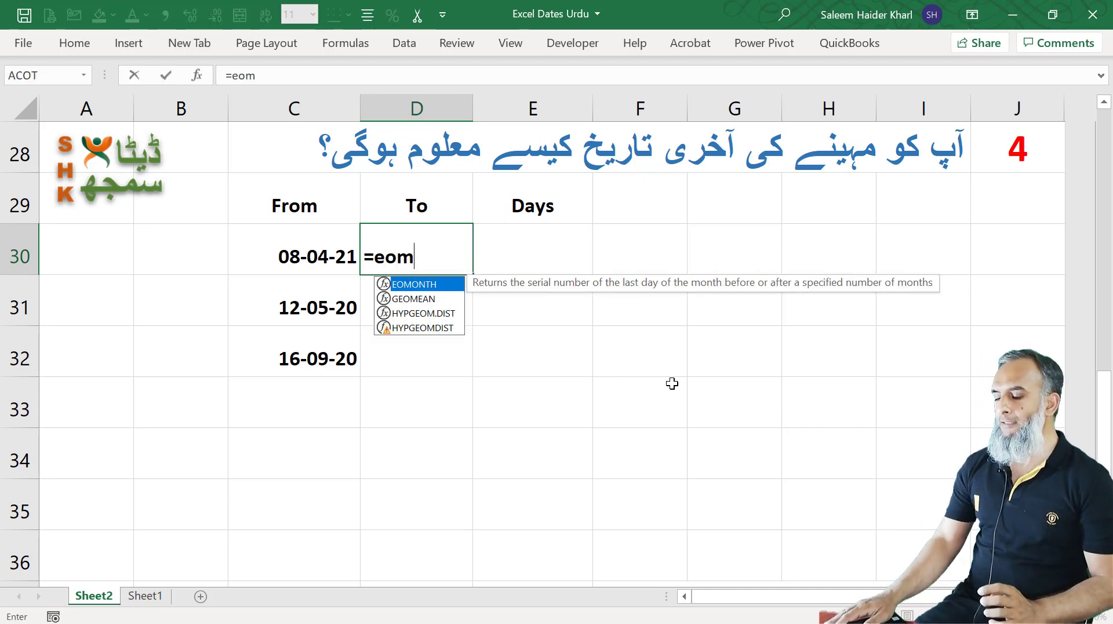
key("BackSpace")
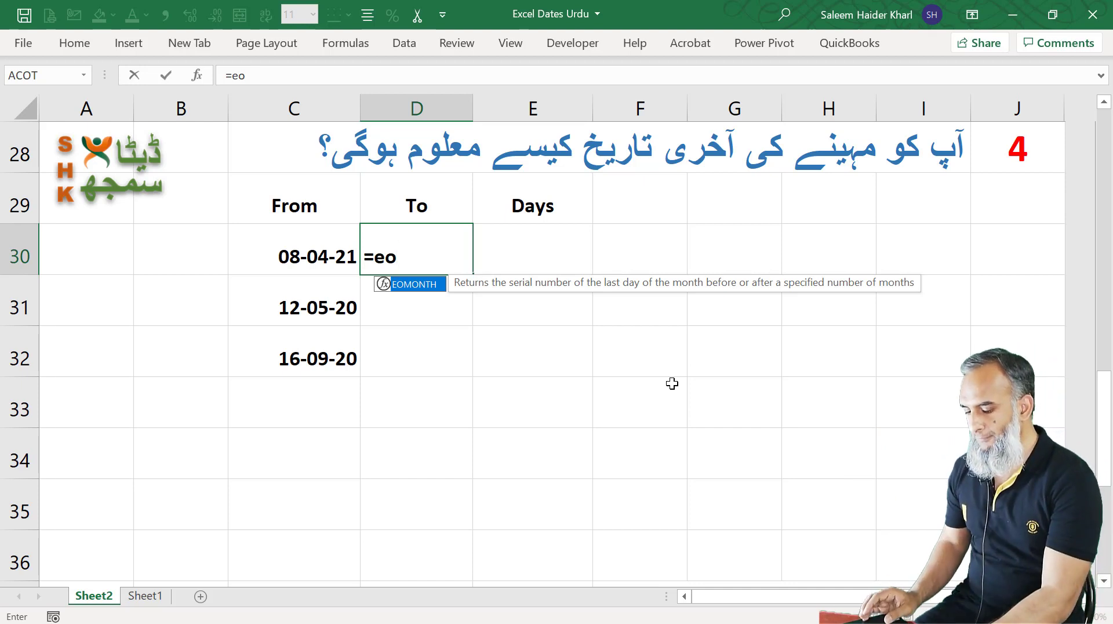
key("Tab")
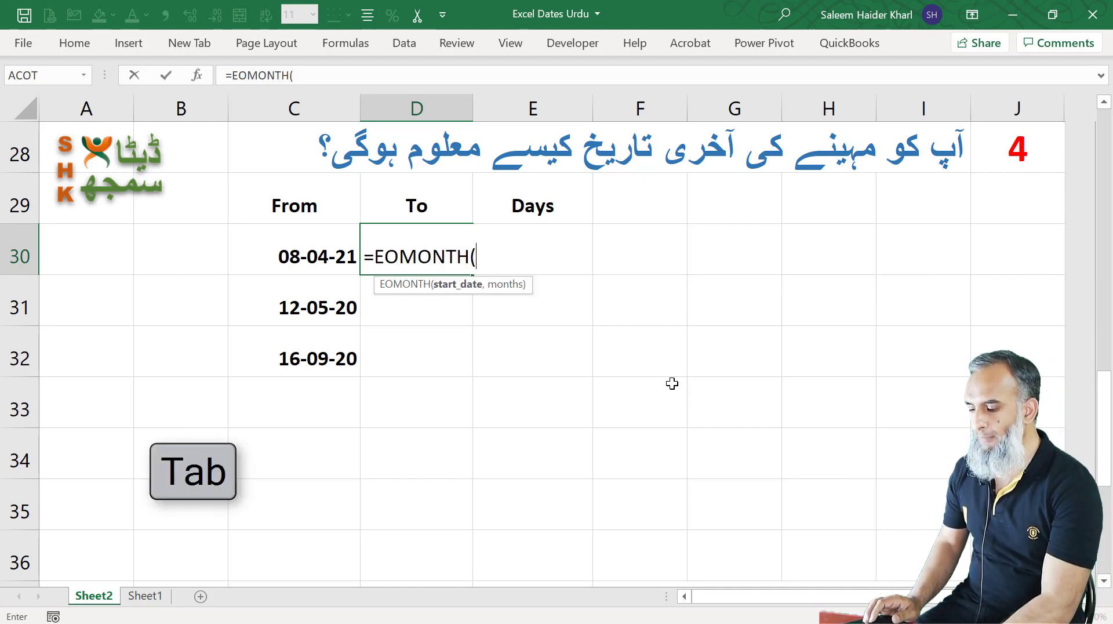
left_click(294, 252)
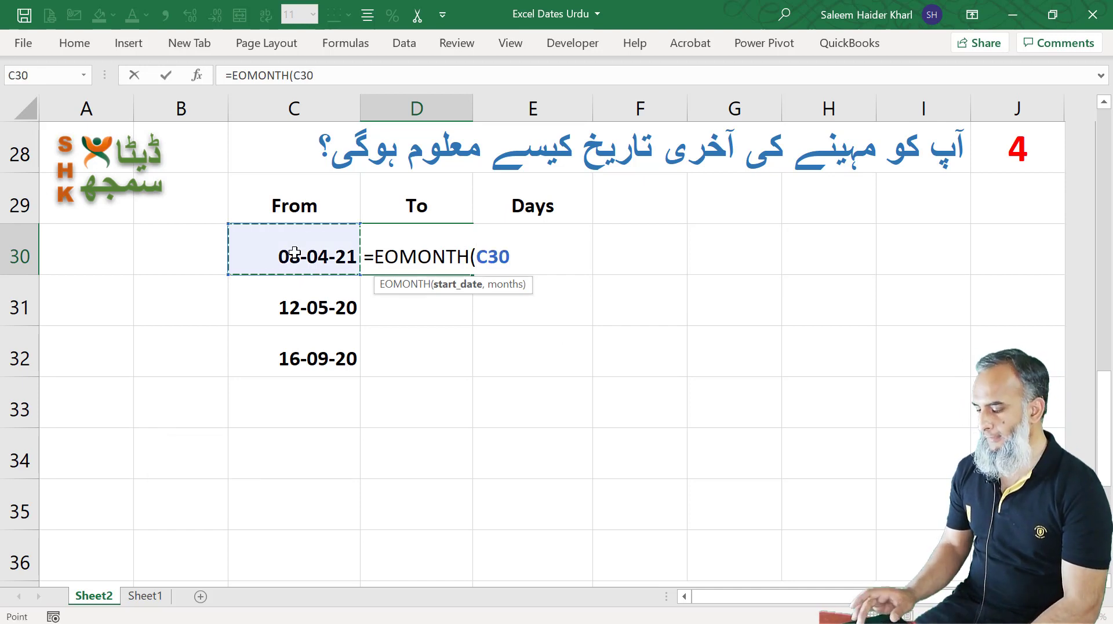
type(",")
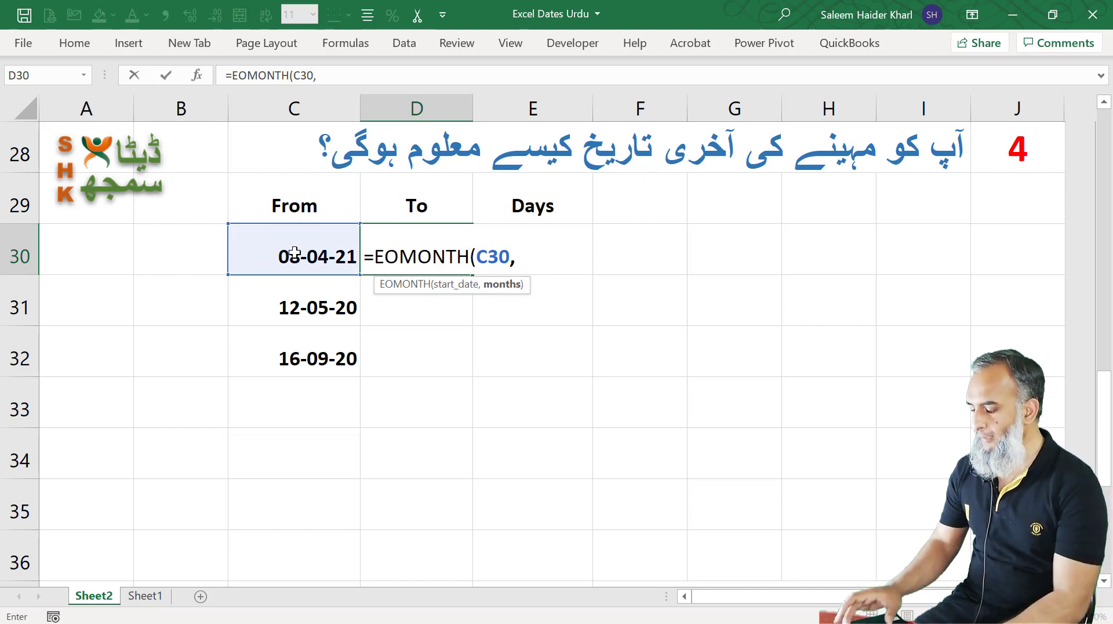
type("0")
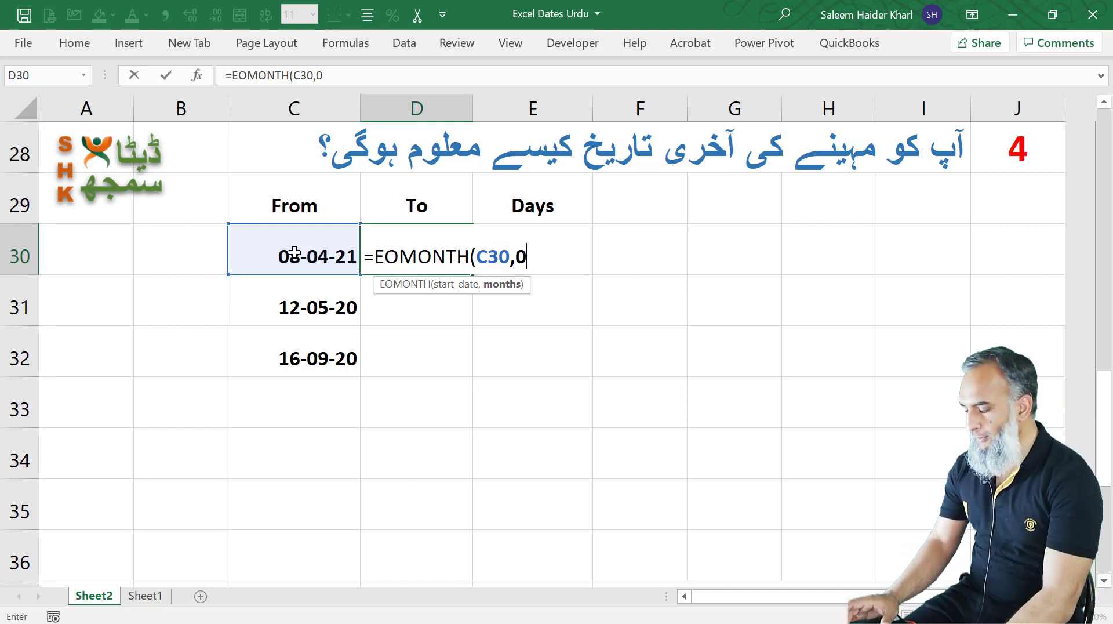
type(")")
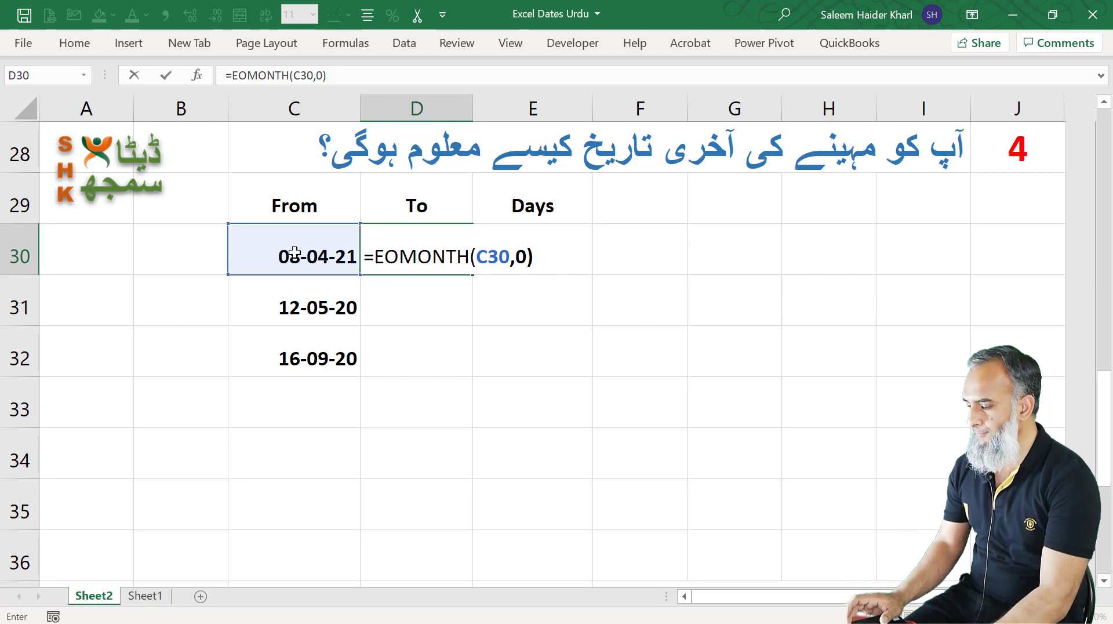
key("Return")
key("Up")
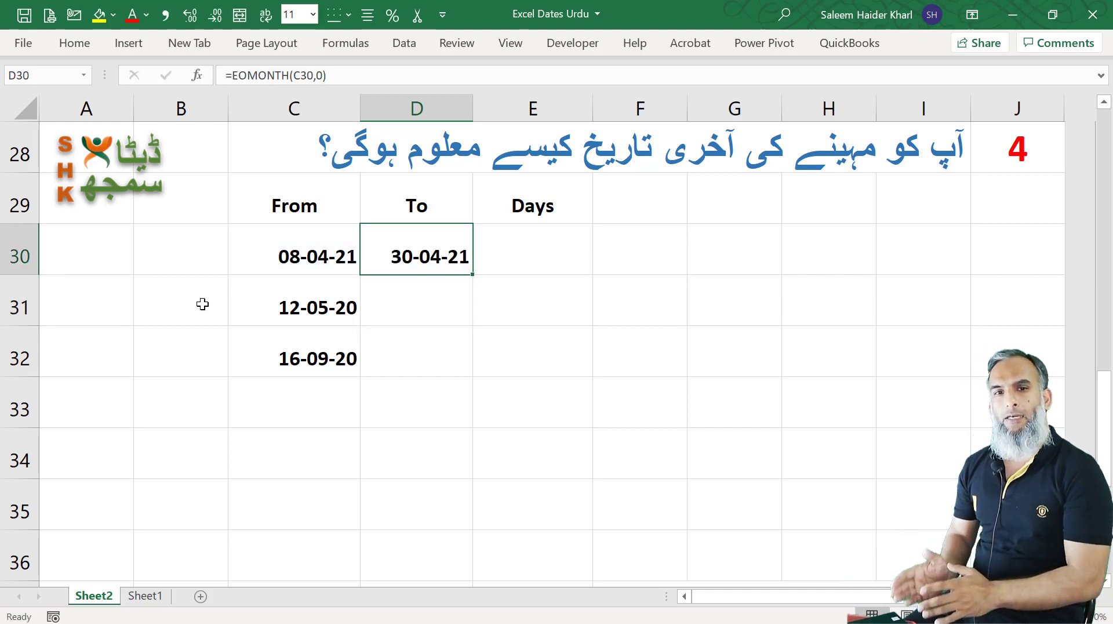
double_click(476, 274)
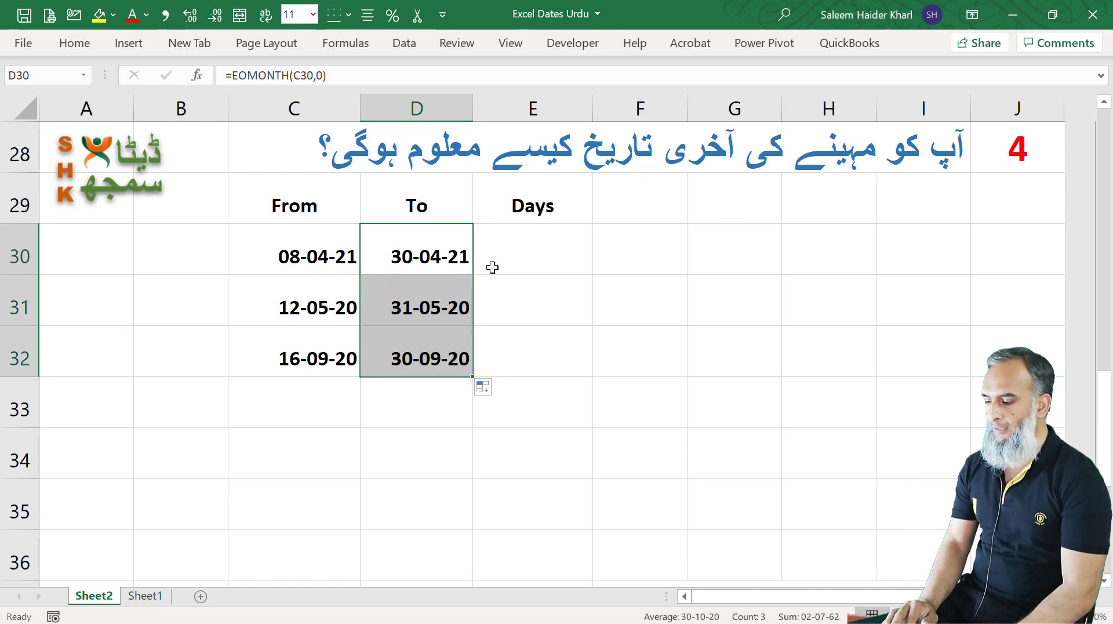
Step: Calculate the days left to month end with =D30-C30 in E30, filled down to E32
left_click(523, 256)
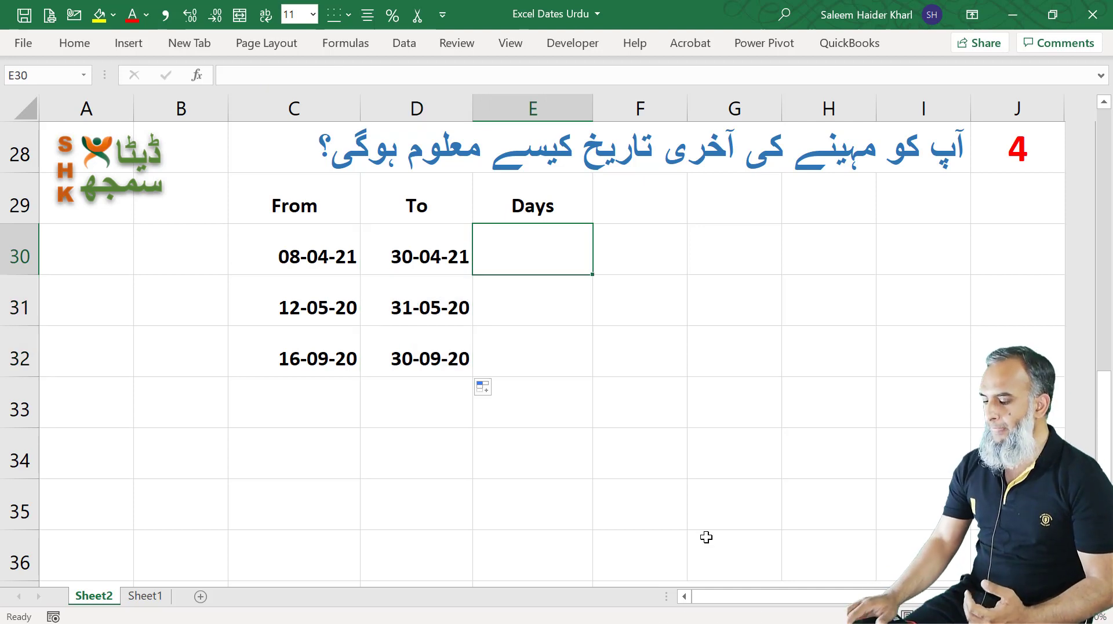
type("=")
key("Left")
type("-")
key("Left")
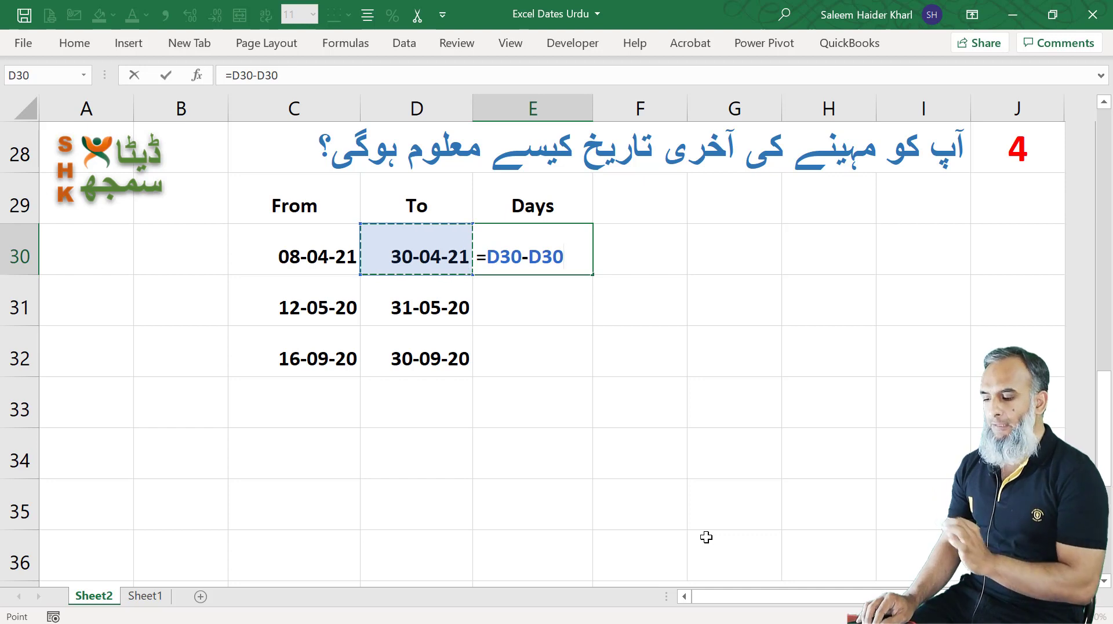
key("Left")
key("Return")
key("Up")
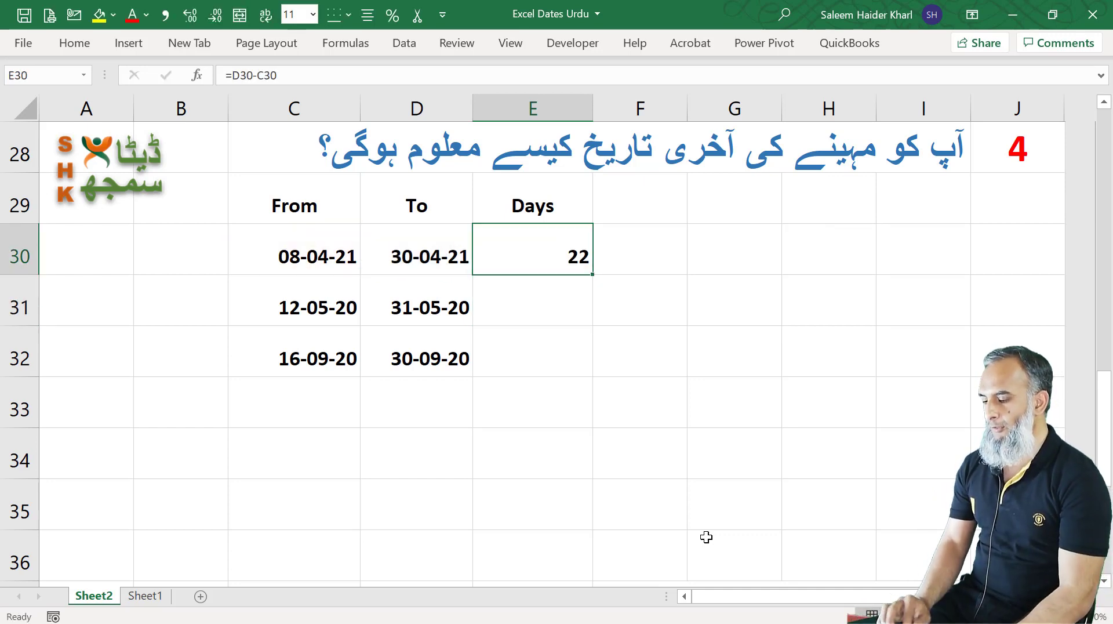
double_click(594, 277)
left_click(576, 360)
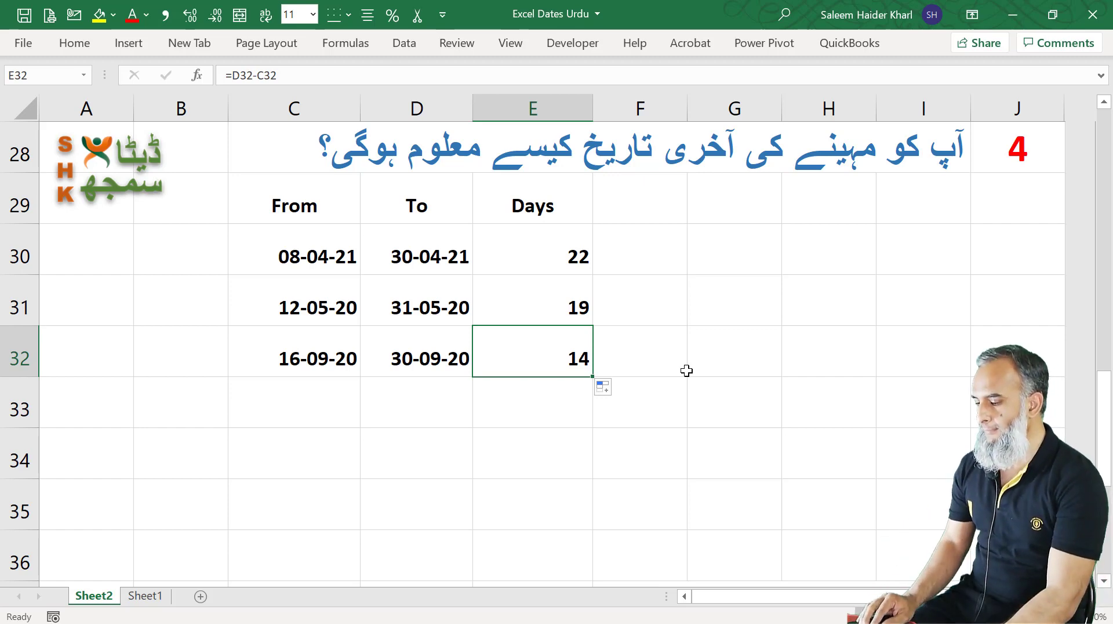
Step: Enter =TODAY() in C39 under Current Date and fill it down to C41
key("Page_Down")
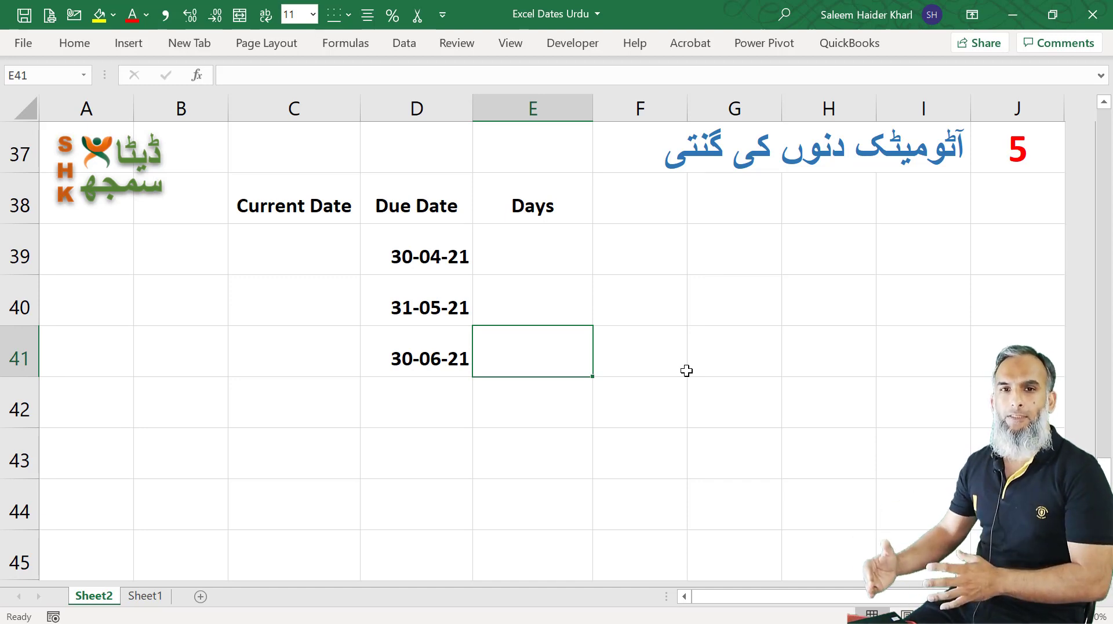
key("Left")
key("Up")
key("Up")
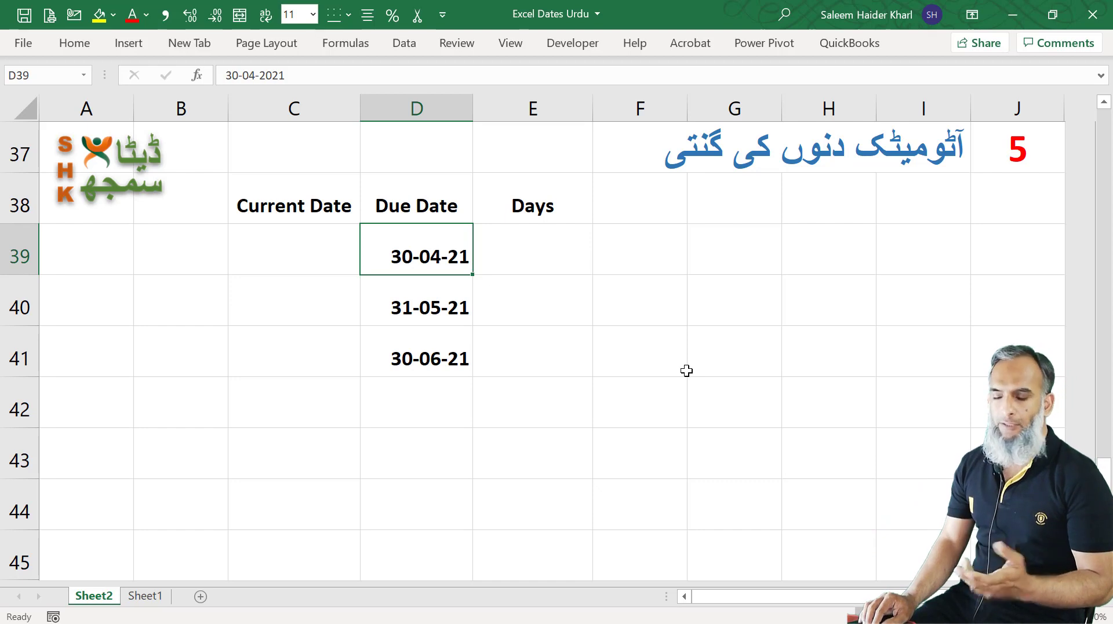
key("Left")
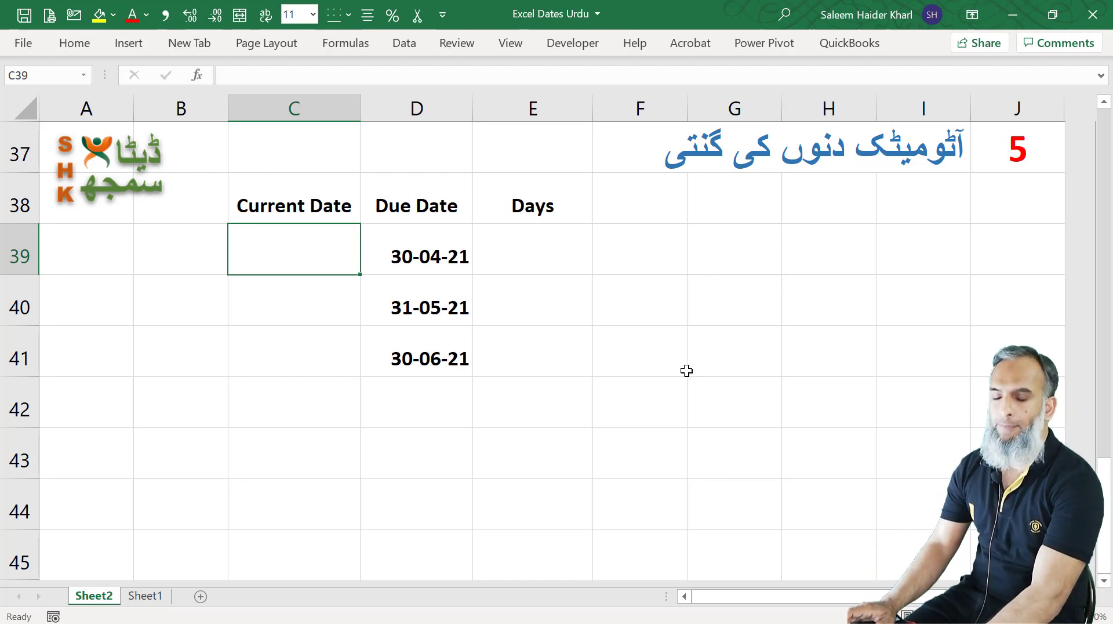
type("=")
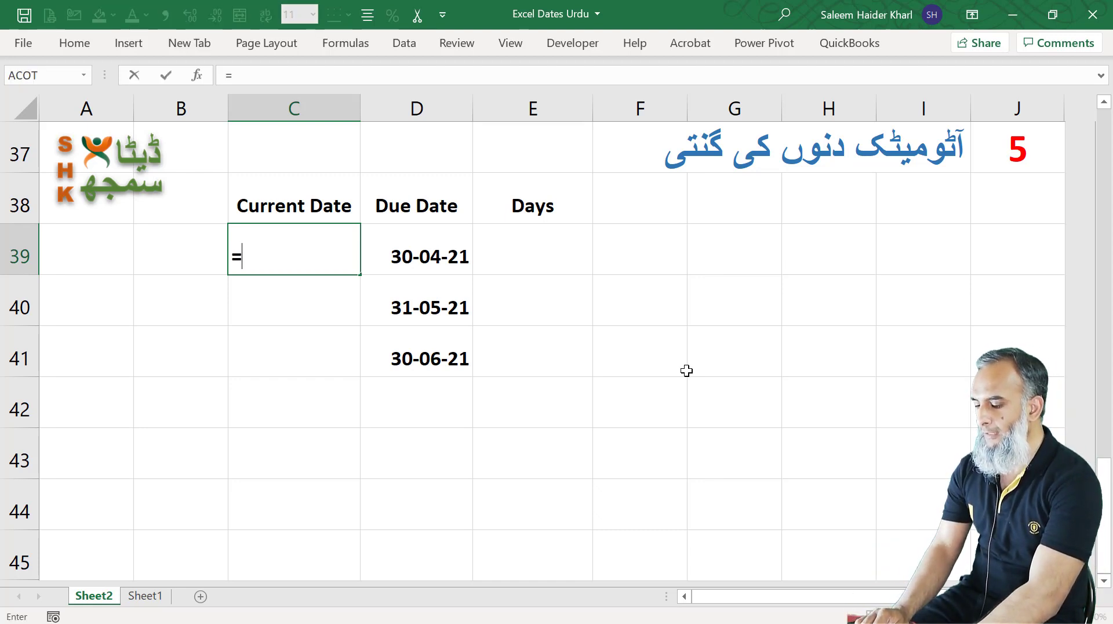
type("toda")
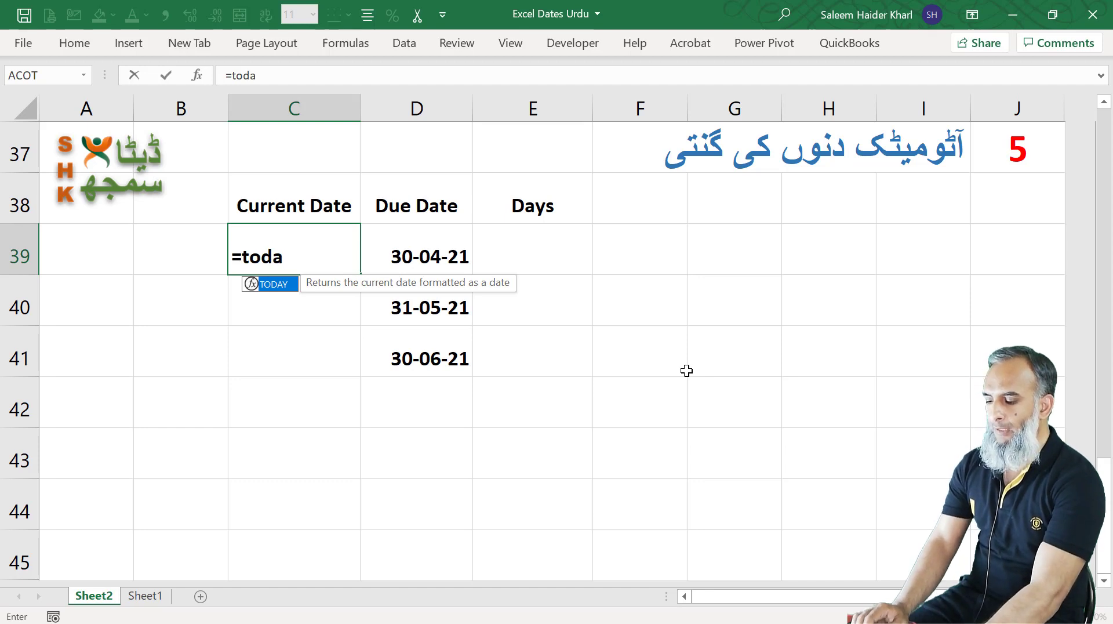
key("Tab")
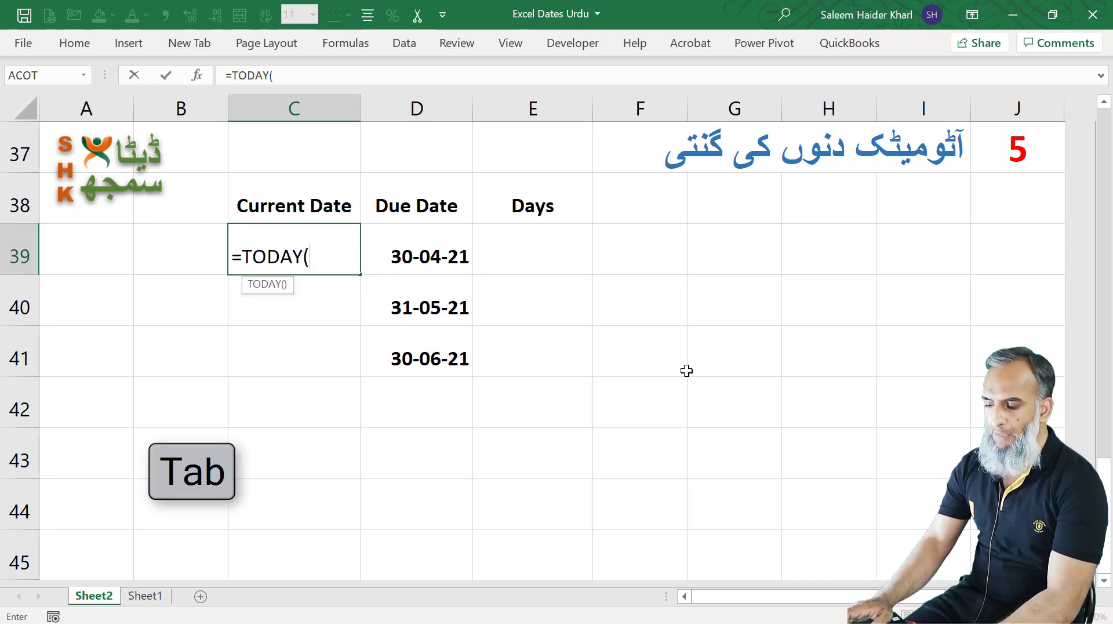
type(")")
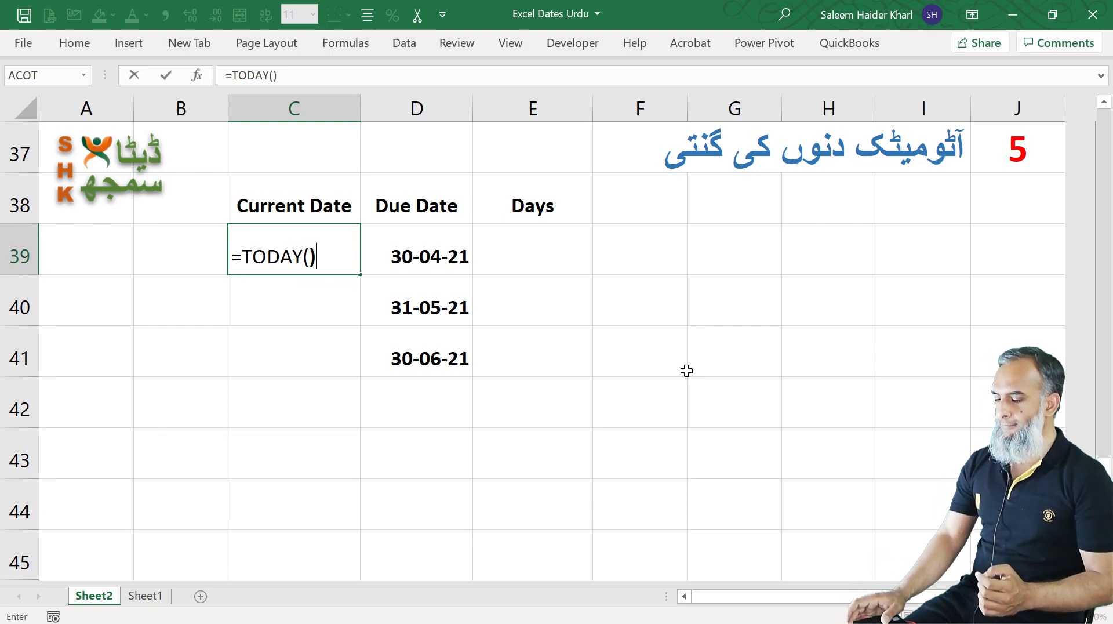
key("Return")
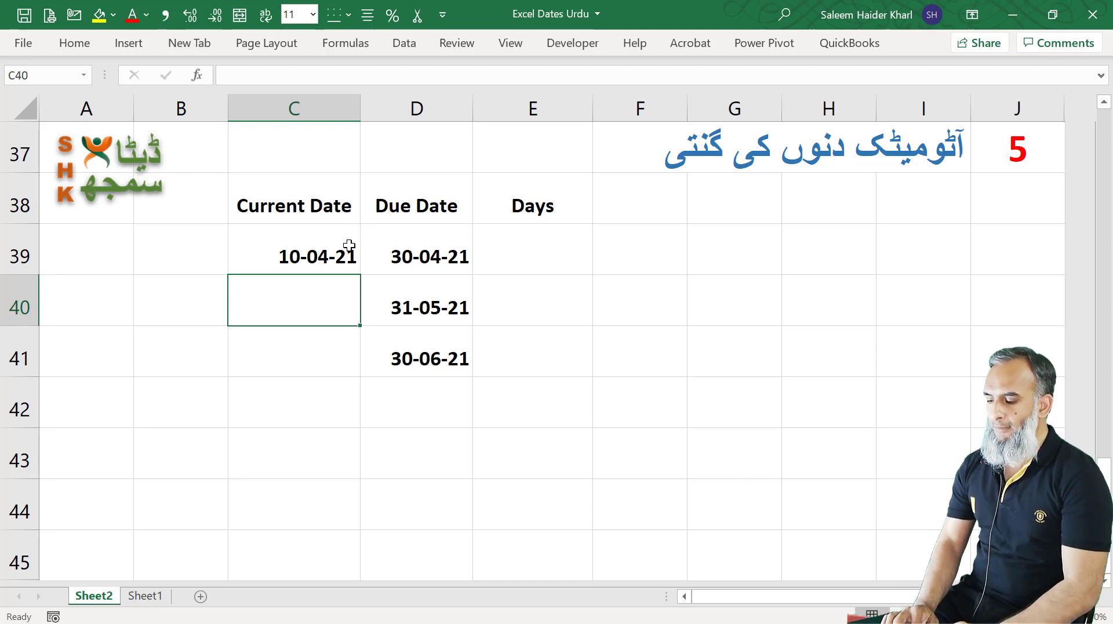
left_click(350, 251)
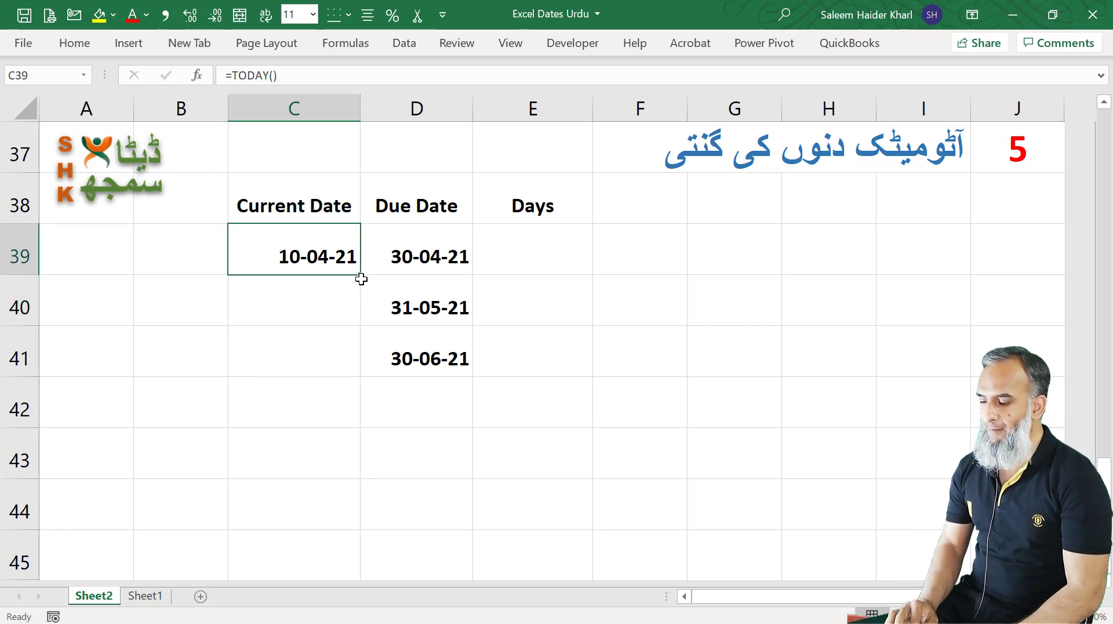
left_click_drag(362, 275, 363, 360)
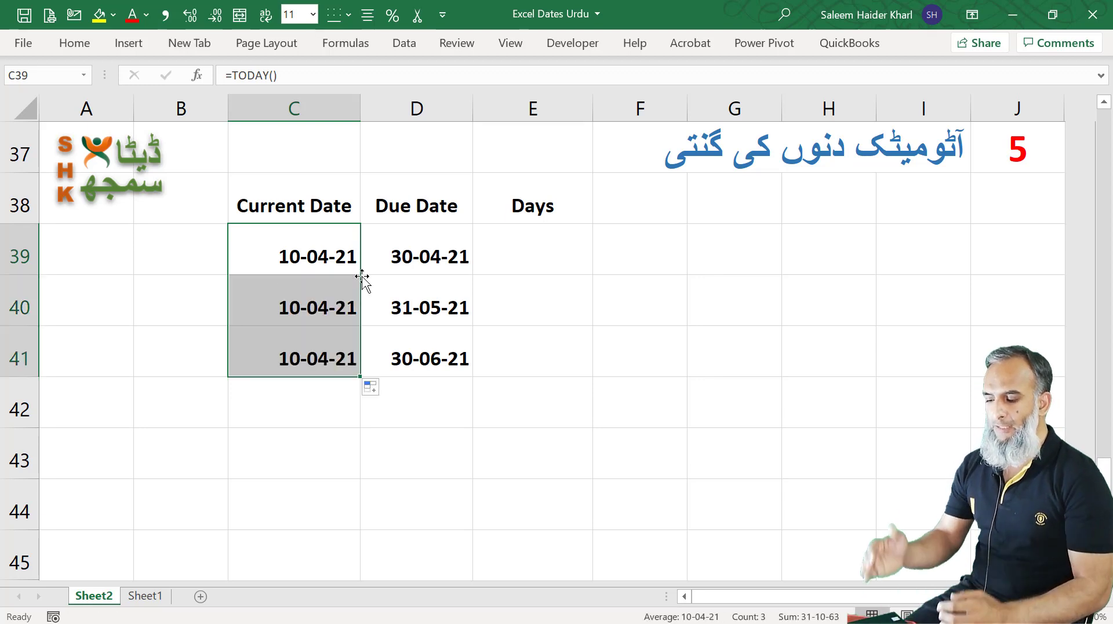
left_click(329, 299)
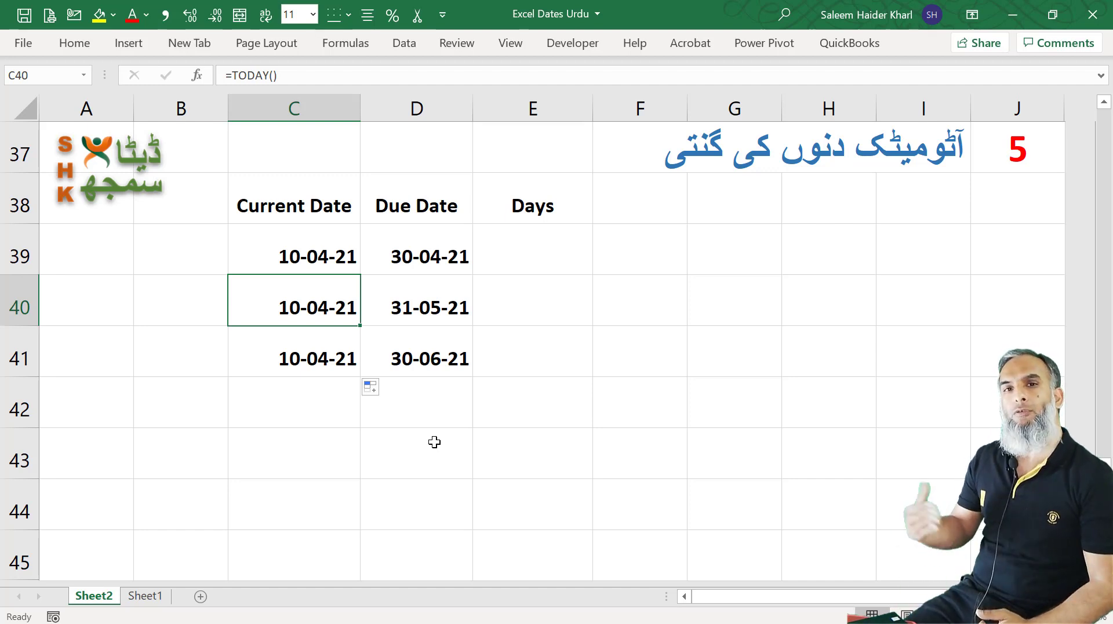
Step: Calculate the days remaining until each due date with =D39-C39 in E39, filled down to E41
left_click(559, 252)
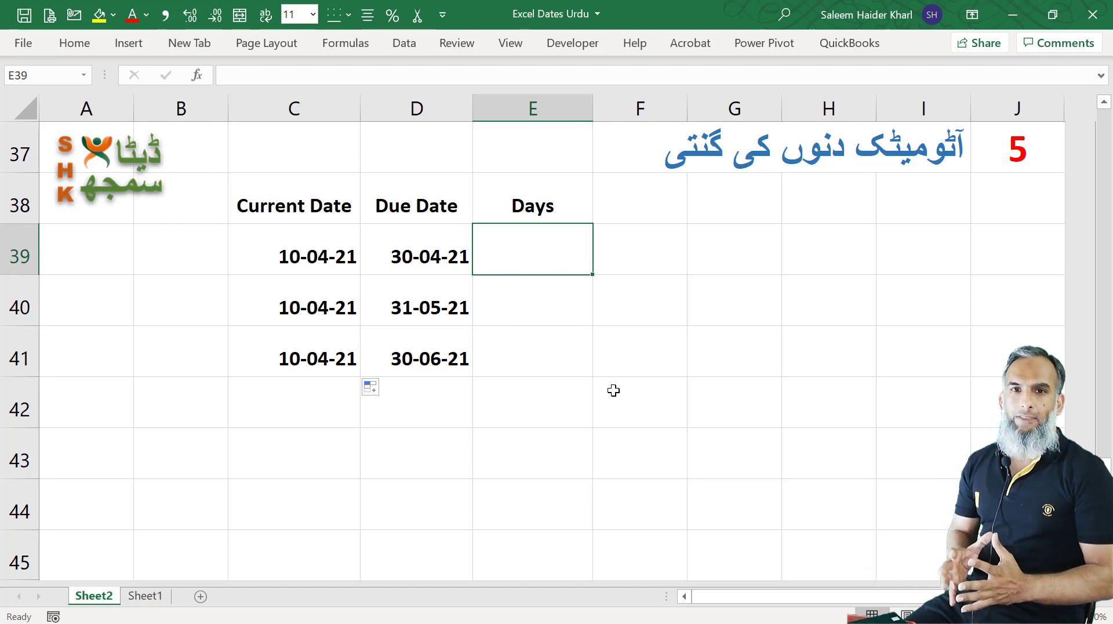
type("=")
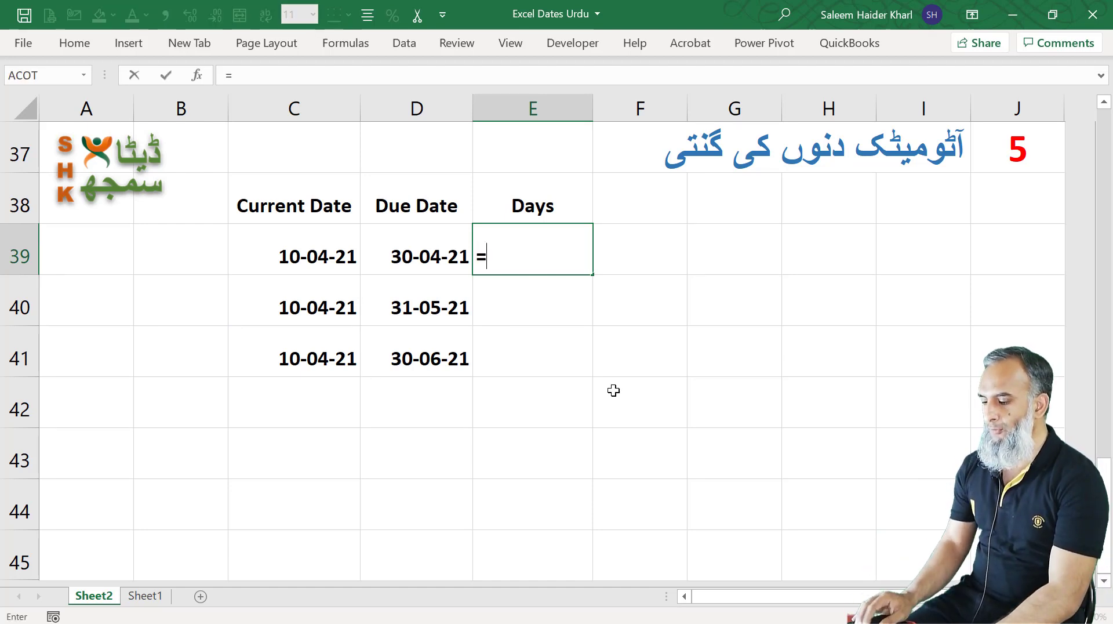
key("Left")
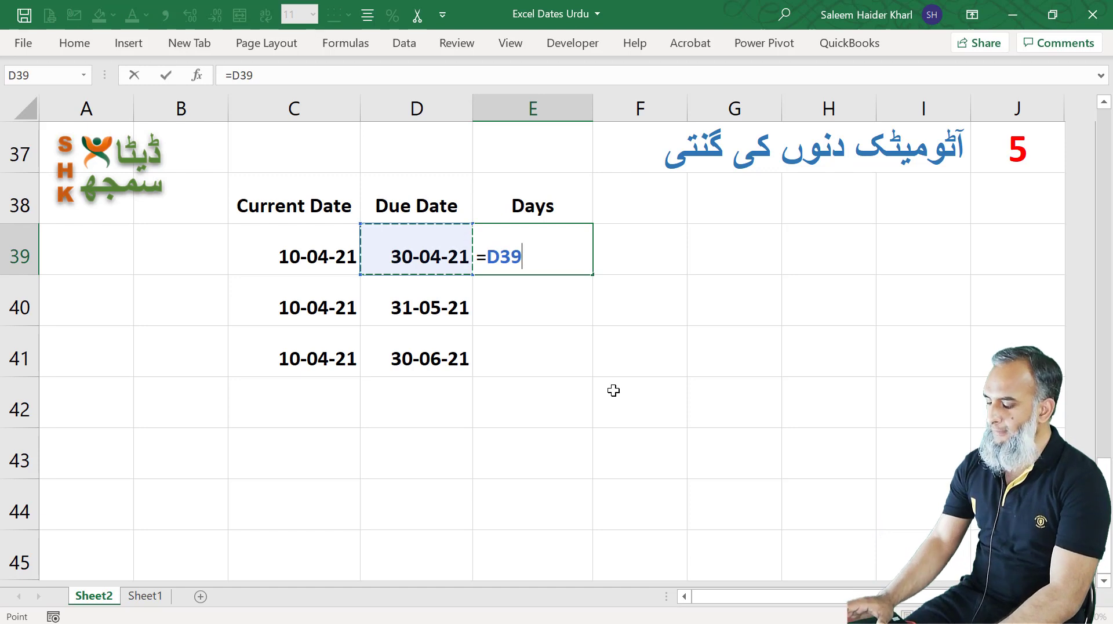
type("-")
key("Left")
key("Left")
key("ctrl+Return")
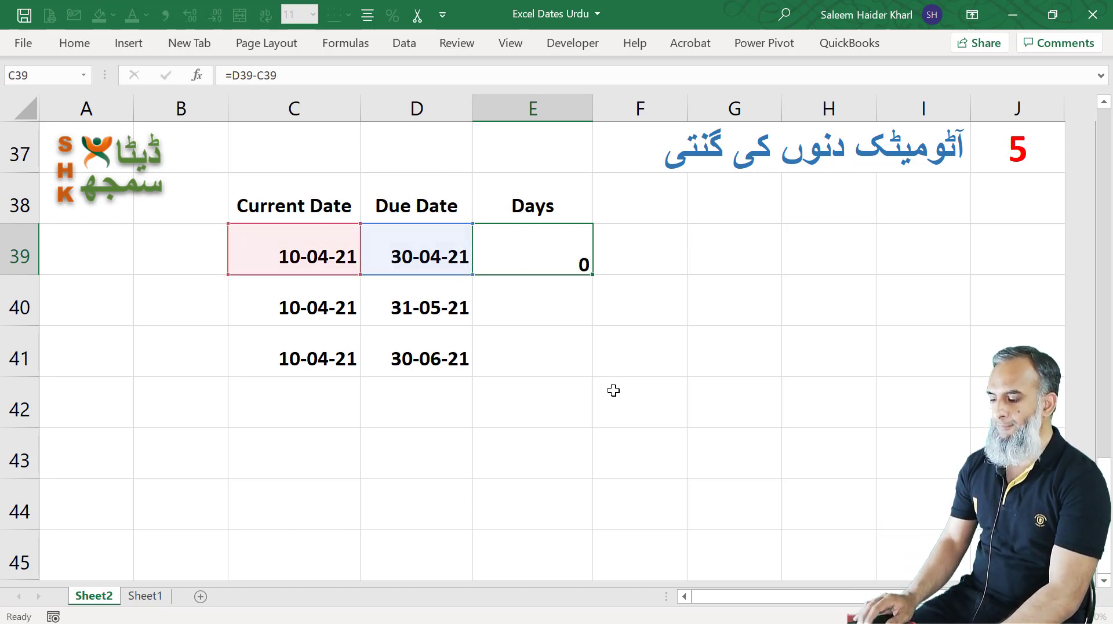
double_click(592, 274)
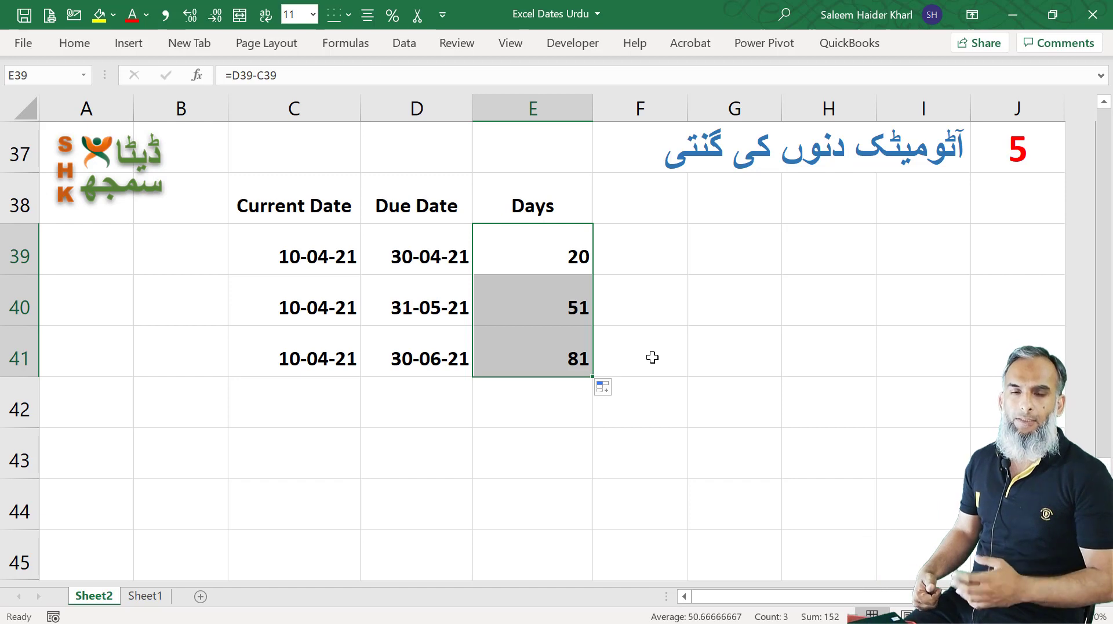
Step: Add the date 12-02-20 in C33 of the month-end table and copy the EOMONTH formula from above into D33
left_click(282, 255)
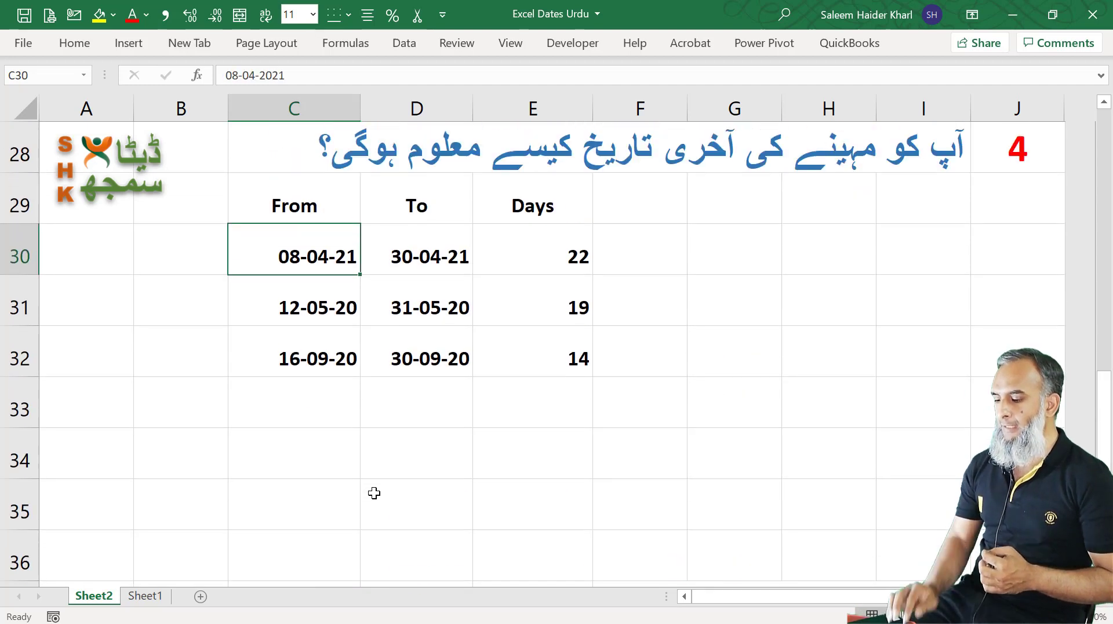
left_click(346, 397)
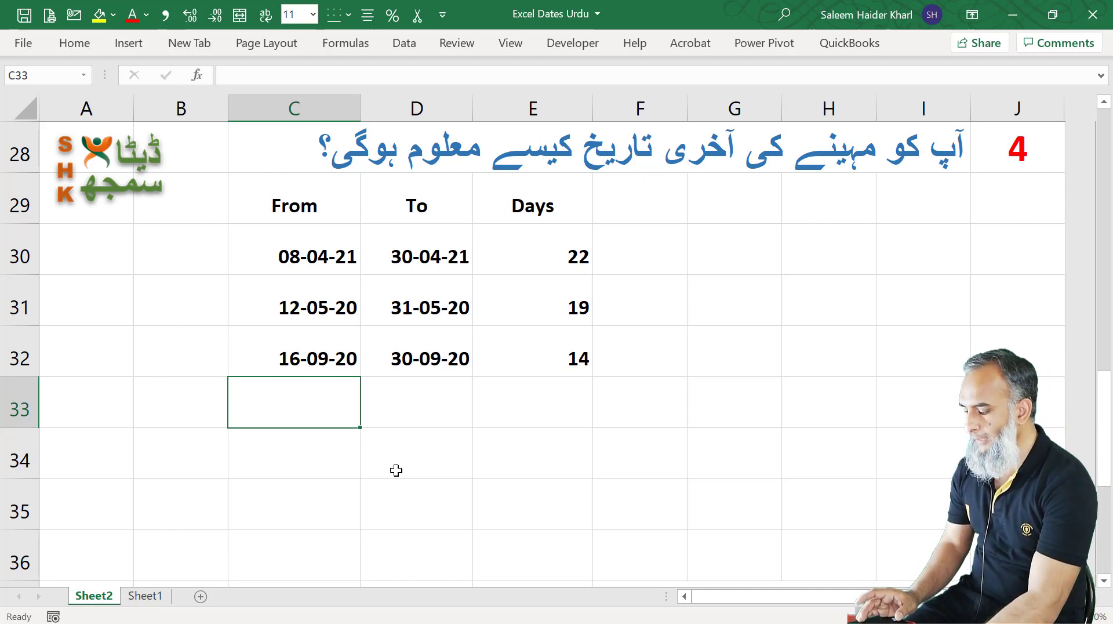
type("12")
type("-02-2")
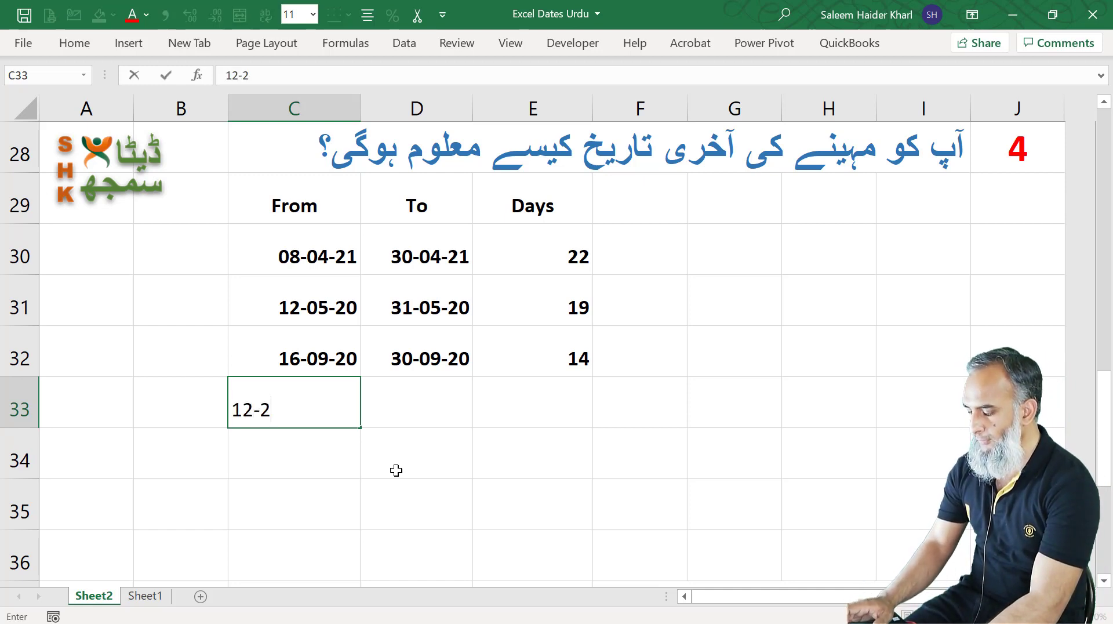
type("0")
key("Return")
key("Up")
key("Right")
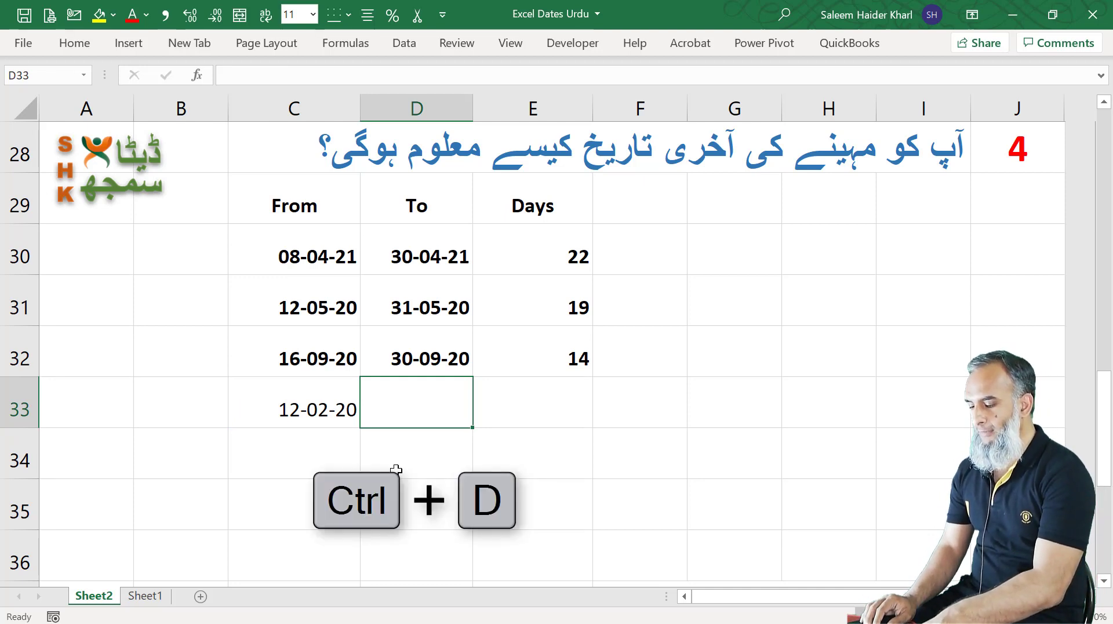
key("ctrl+d")
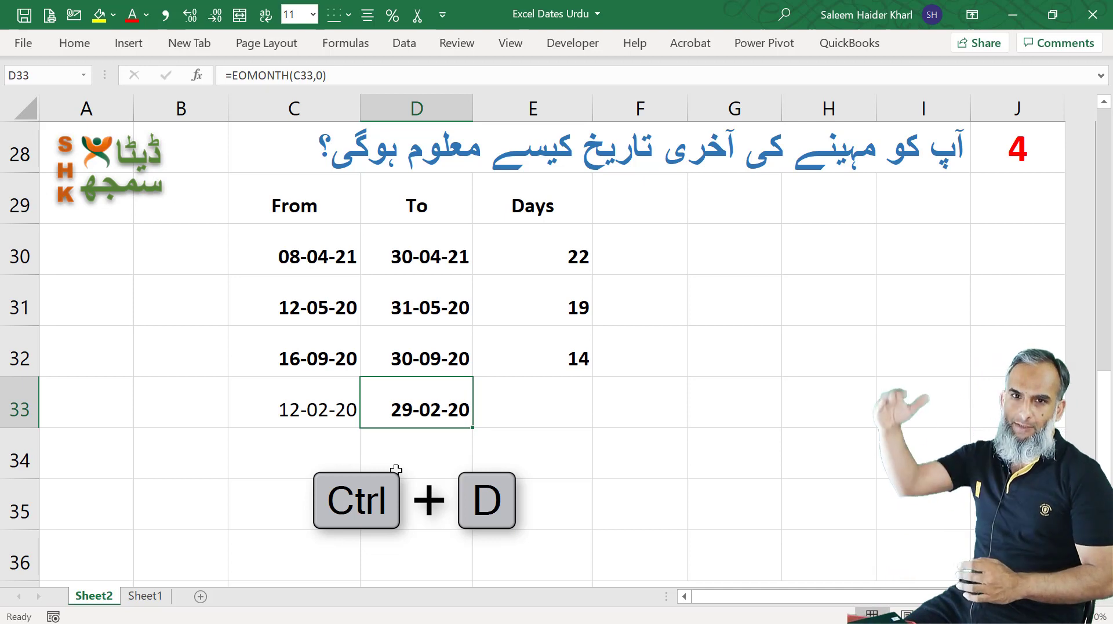